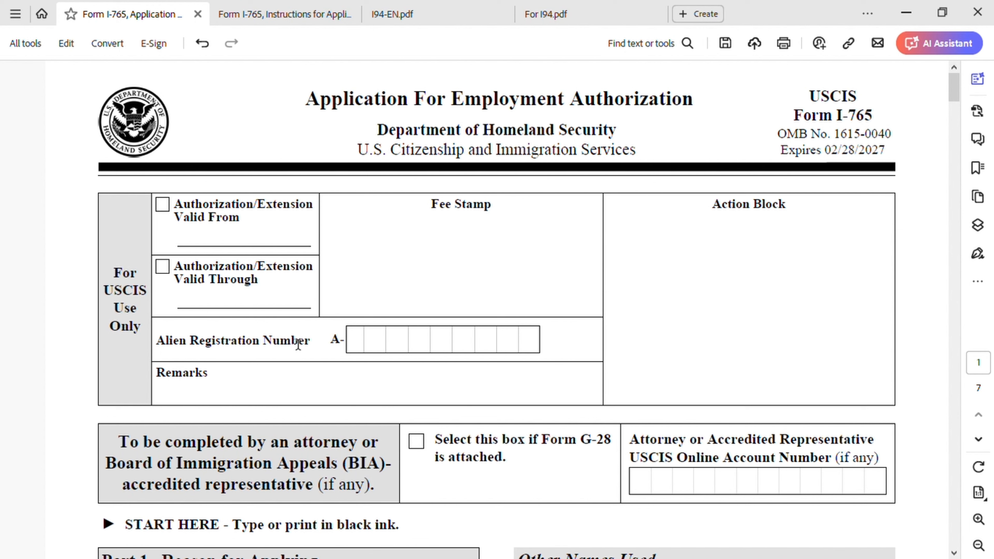
Scroll through page 2 of Form I-765 to review the filled address, A-Number and family details
scroll(298, 344, "down", 2)
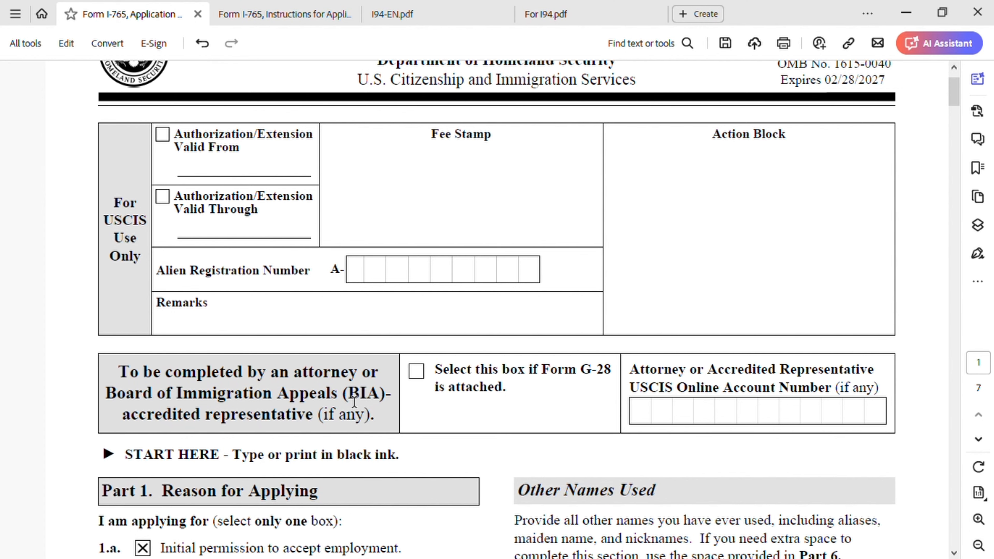
scroll(352, 401, "down", 5)
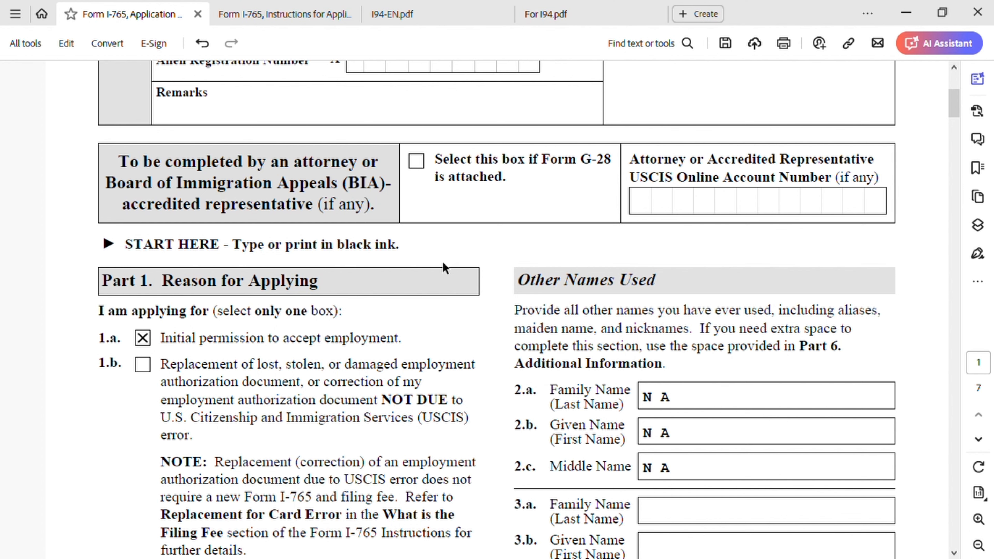
scroll(445, 267, "down", 3)
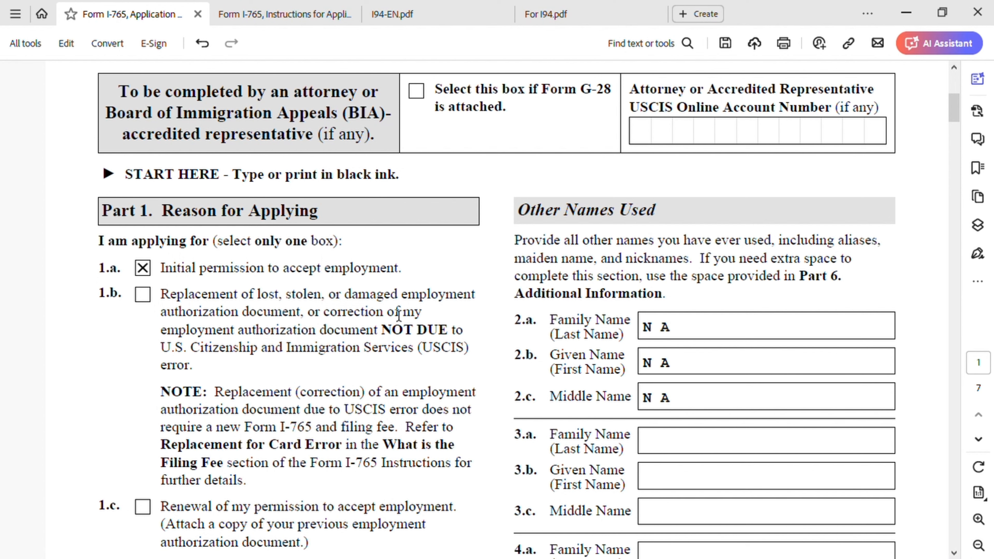
scroll(223, 400, "down", 1)
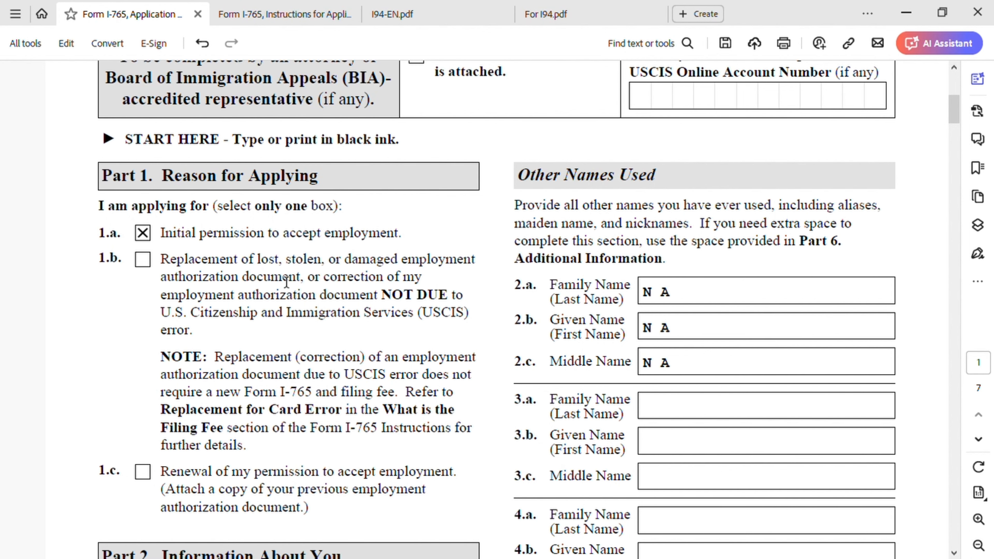
scroll(319, 302, "down", 3)
scroll(327, 308, "down", 6)
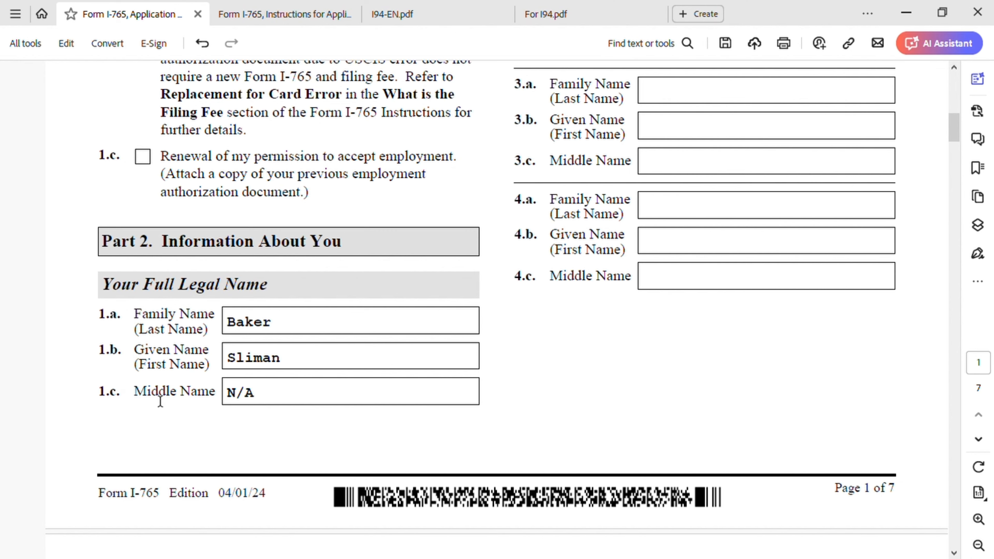
scroll(543, 377, "up", 10)
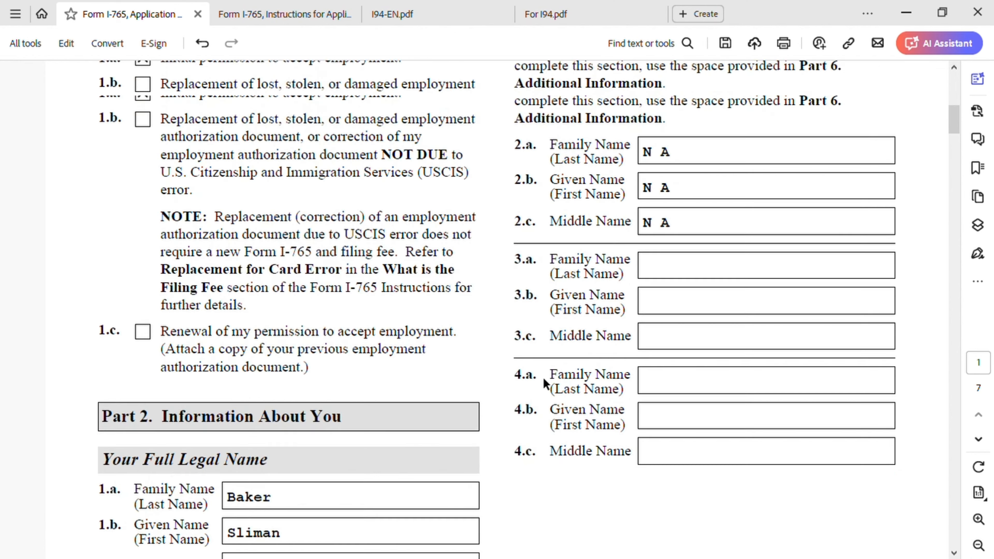
scroll(546, 383, "down", 3)
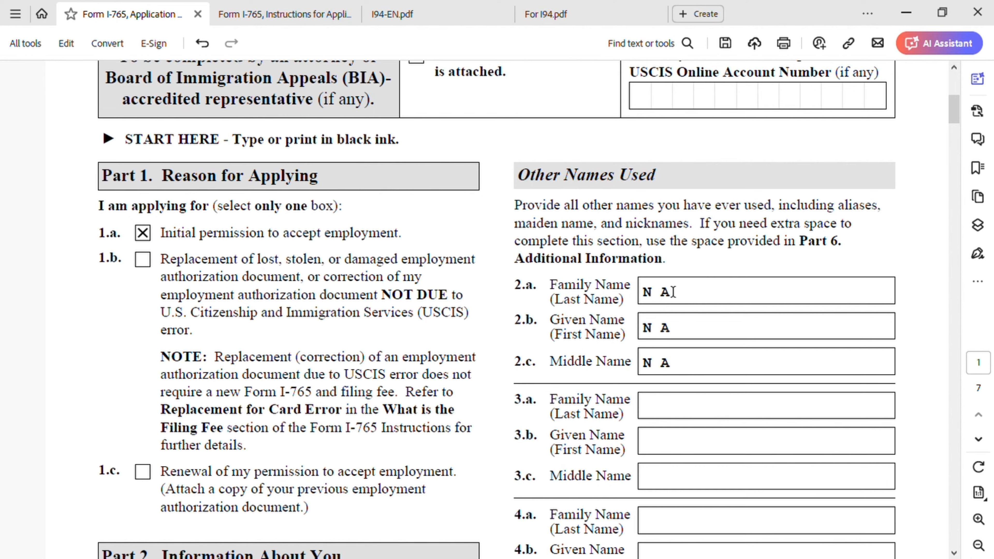
scroll(667, 332, "down", 2)
scroll(668, 345, "down", 15)
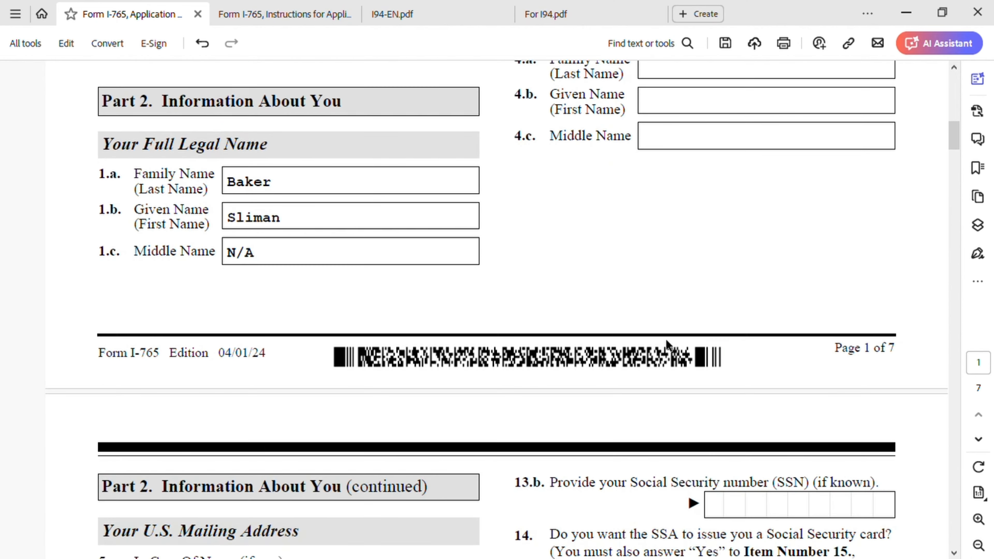
scroll(668, 344, "down", 2)
scroll(668, 345, "down", 1)
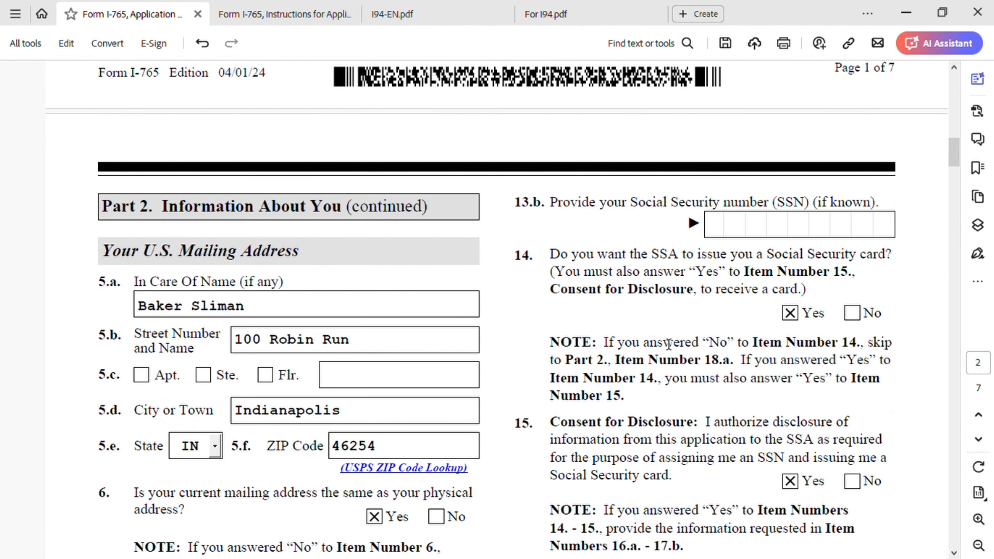
scroll(668, 344, "down", 2)
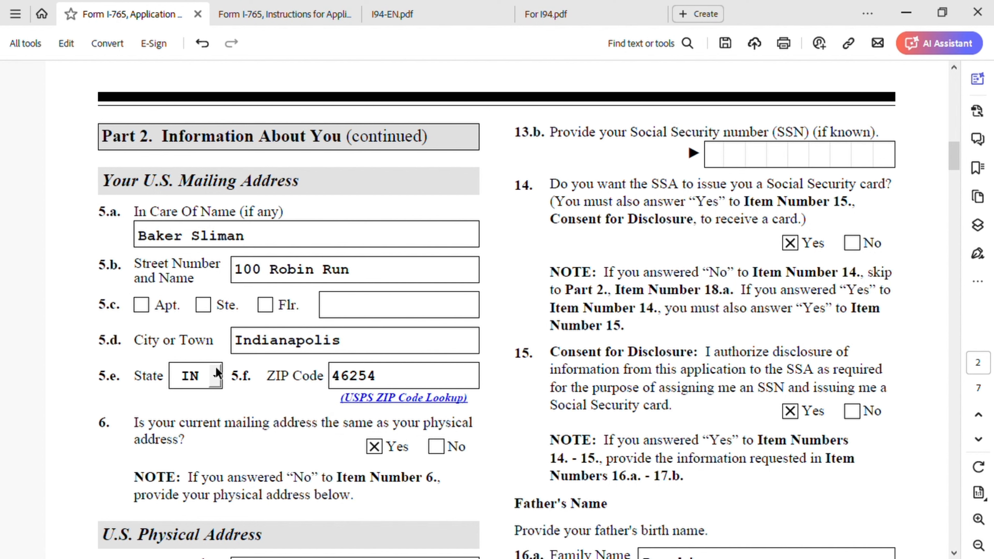
scroll(438, 365, "down", 1)
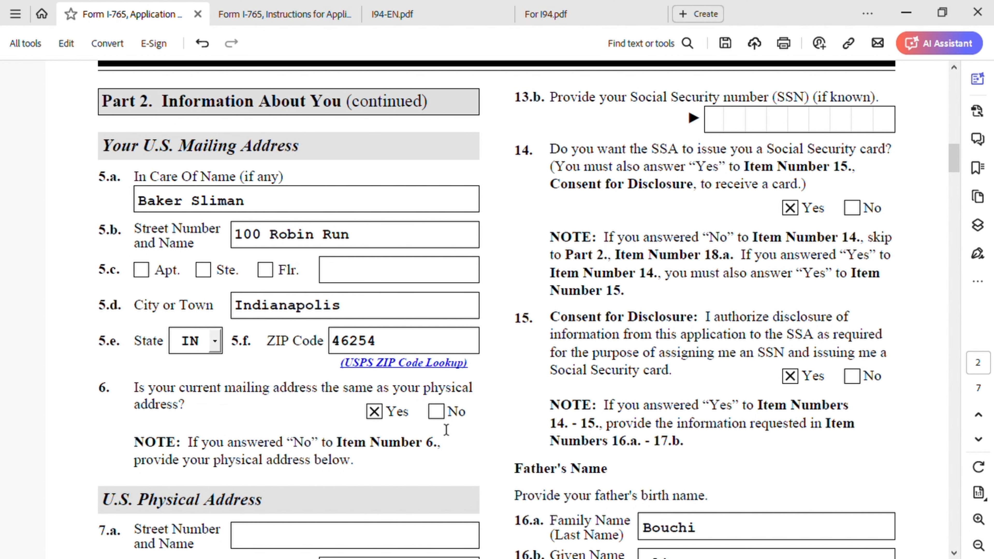
scroll(443, 431, "down", 1)
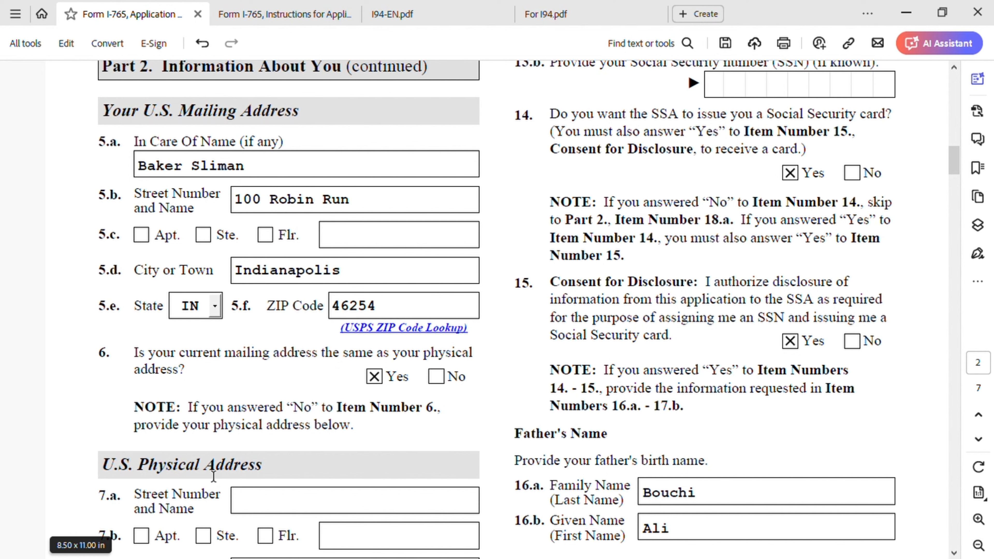
scroll(300, 473, "down", 3)
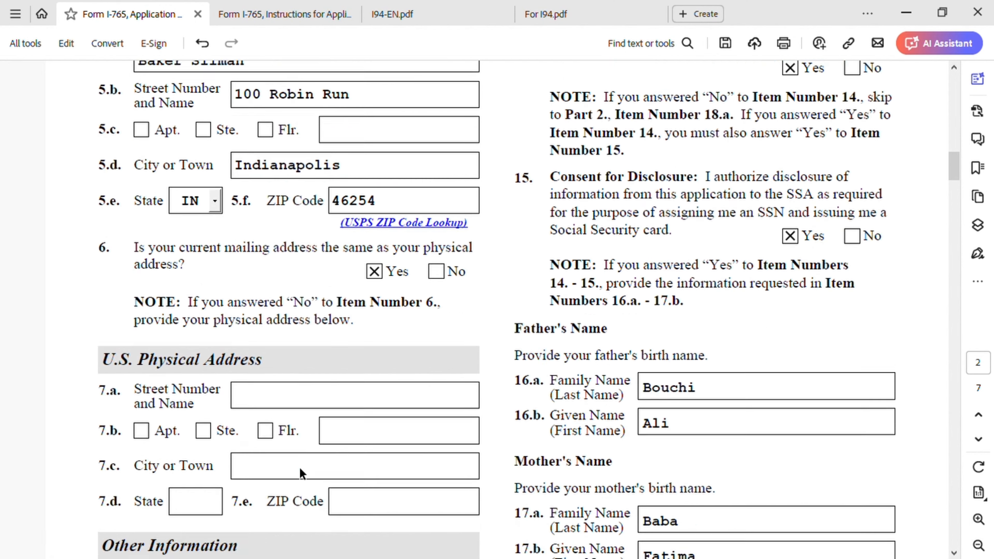
scroll(300, 473, "down", 4)
scroll(311, 466, "down", 4)
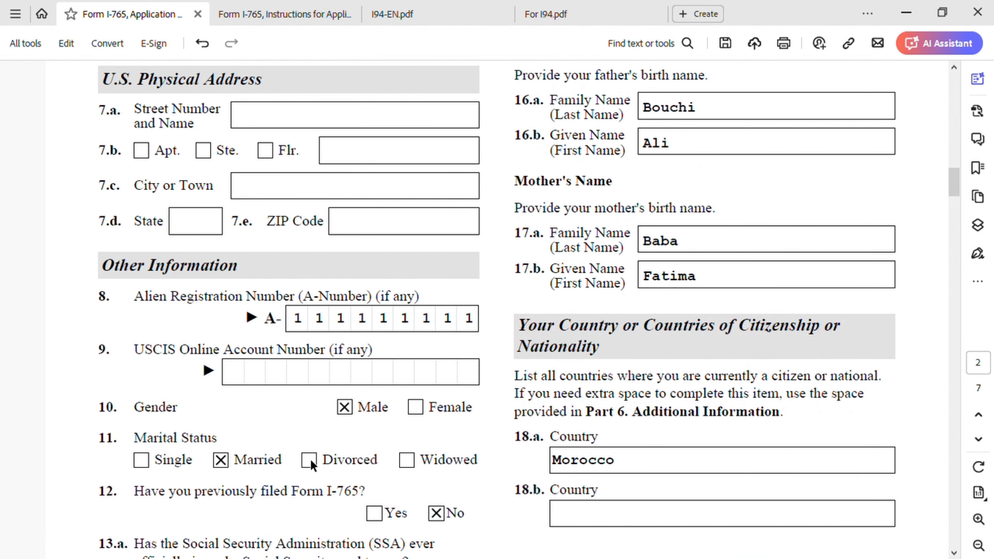
scroll(311, 466, "down", 1)
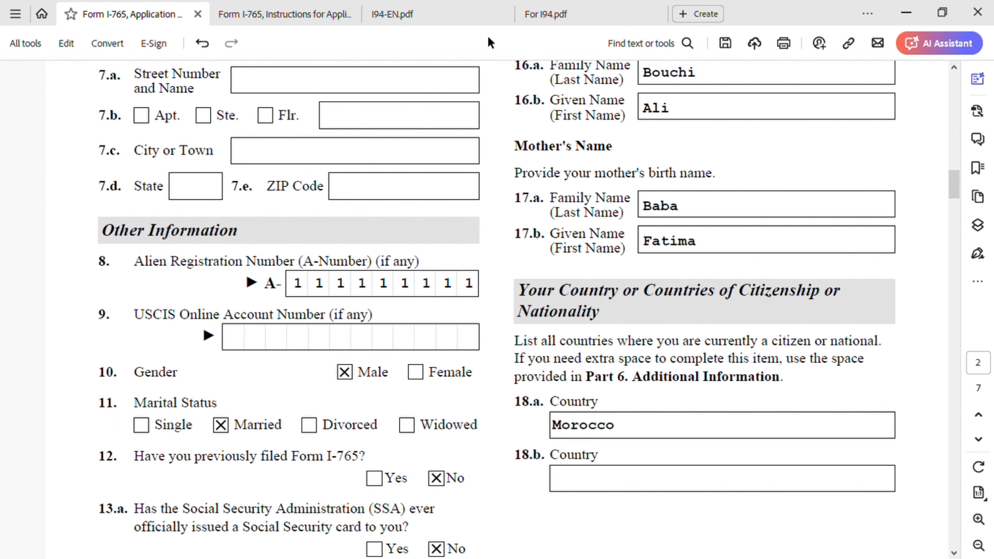
Glance at the I-94 guide, then look over the I-797 notice and resident card in For I94.pdf
left_click(423, 13)
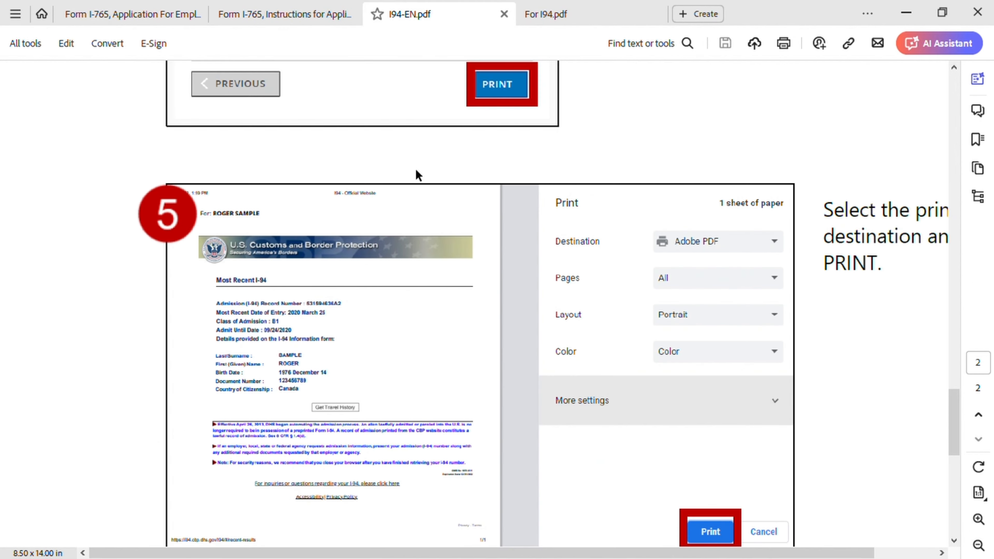
scroll(416, 169, "up", 15)
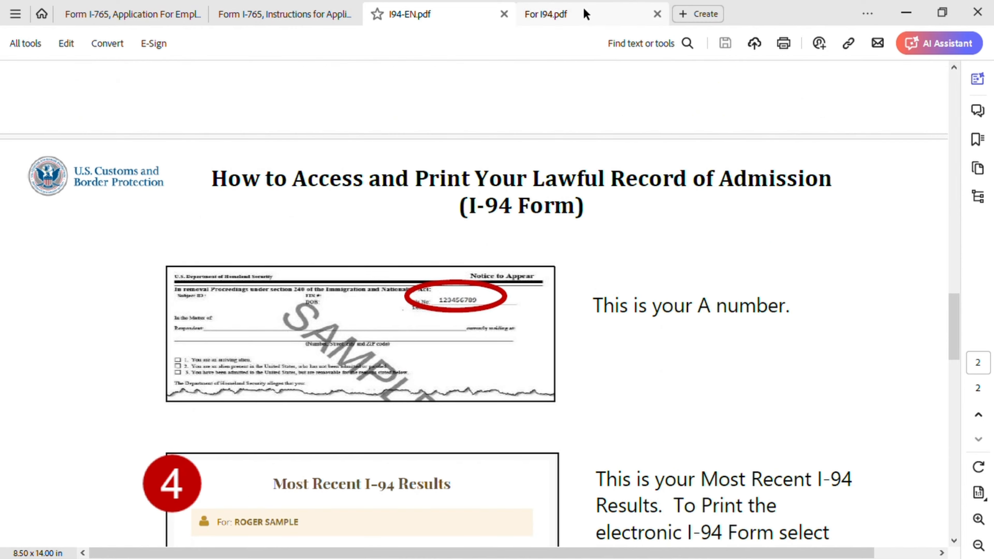
left_click(584, 11)
scroll(579, 202, "down", 3)
scroll(579, 202, "up", 3)
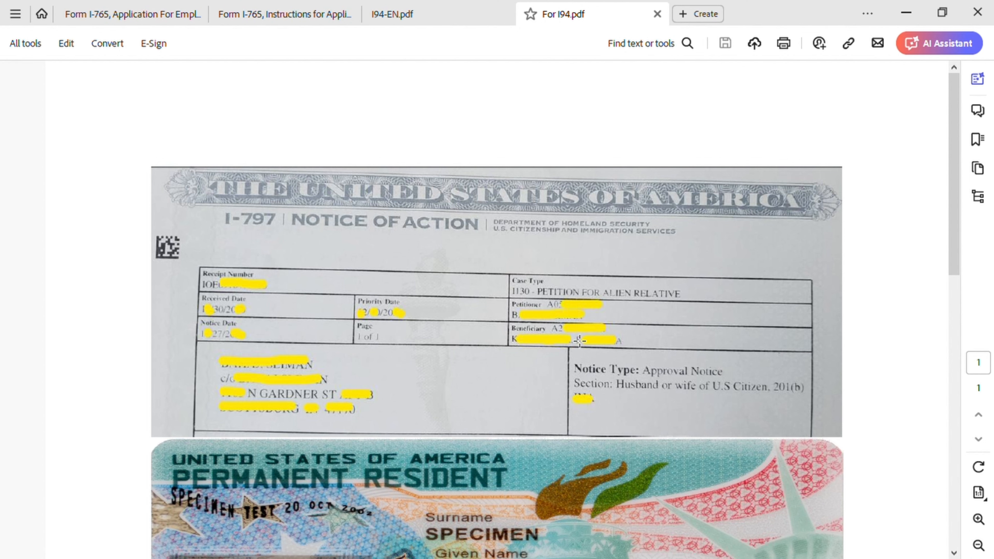
scroll(616, 443, "down", 5)
scroll(615, 443, "down", 2)
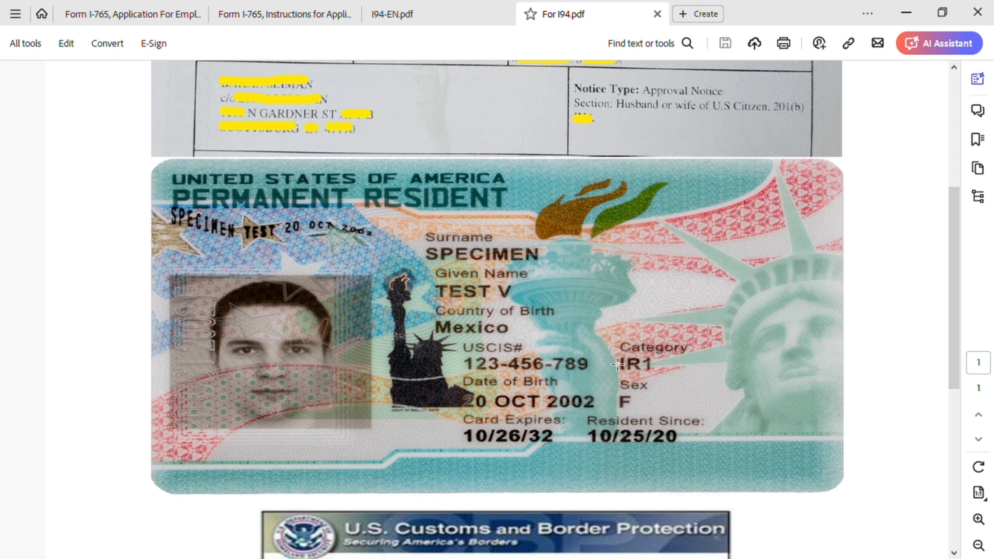
left_click(141, 18)
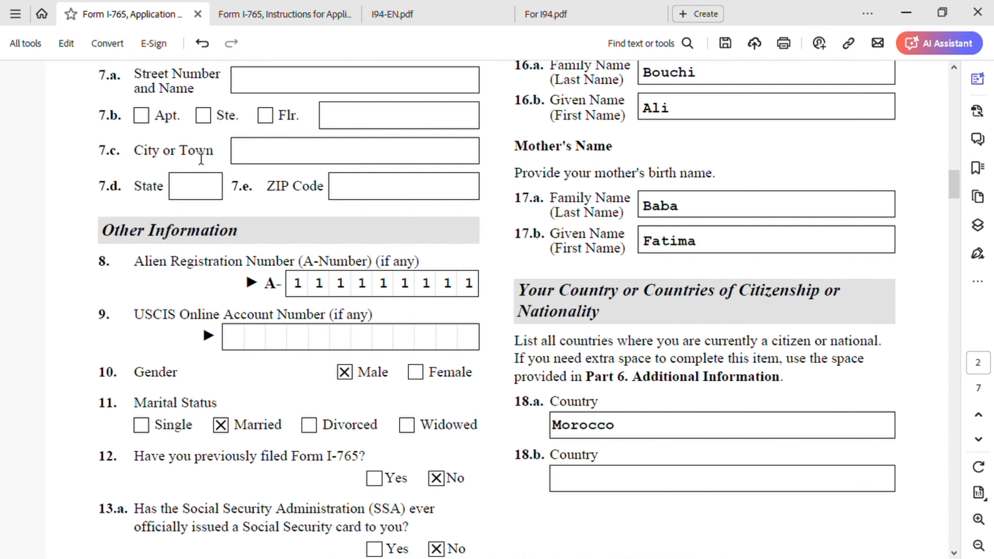
scroll(414, 285, "down", 1)
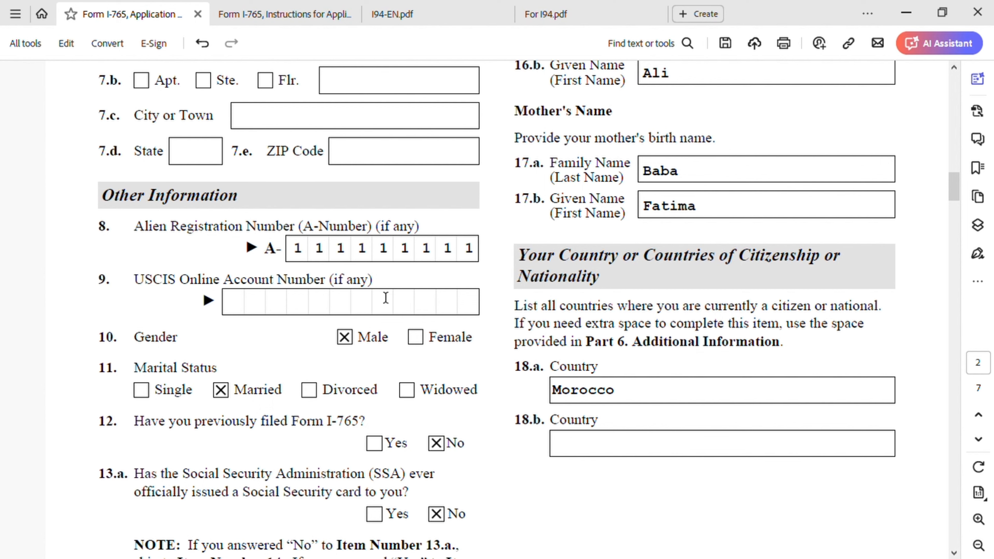
scroll(166, 307, "down", 2)
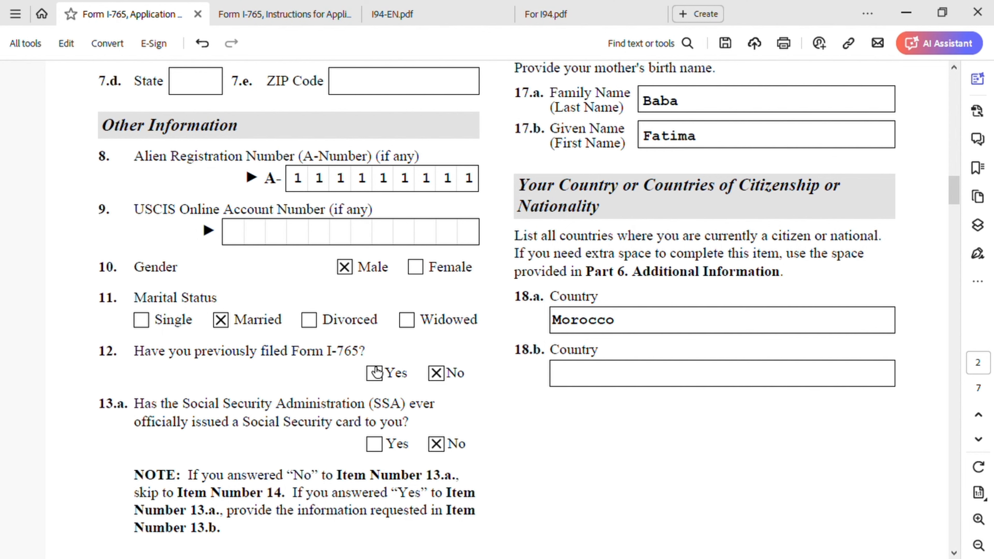
scroll(327, 396, "down", 3)
scroll(327, 397, "down", 1)
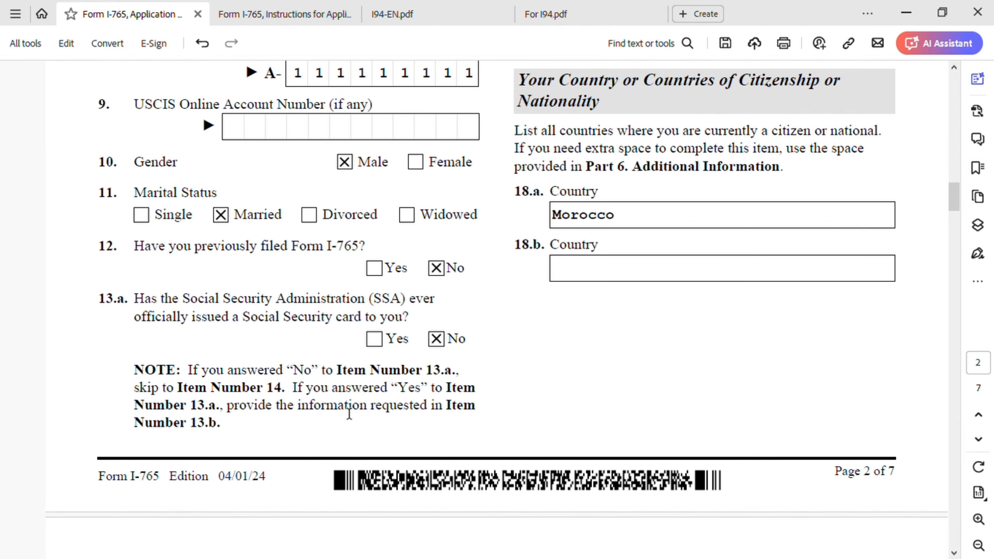
scroll(595, 393, "up", 15)
scroll(604, 395, "up", 1)
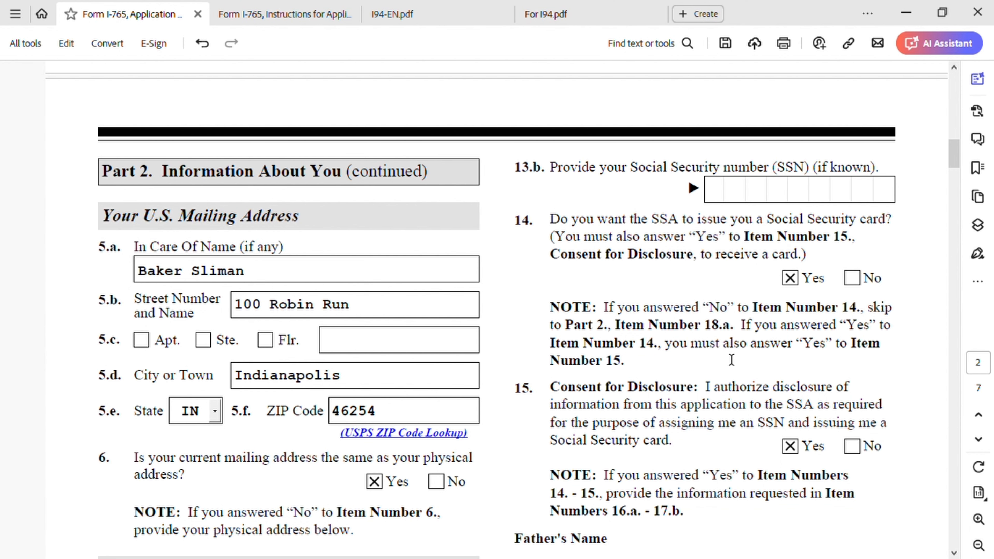
scroll(663, 342, "down", 1)
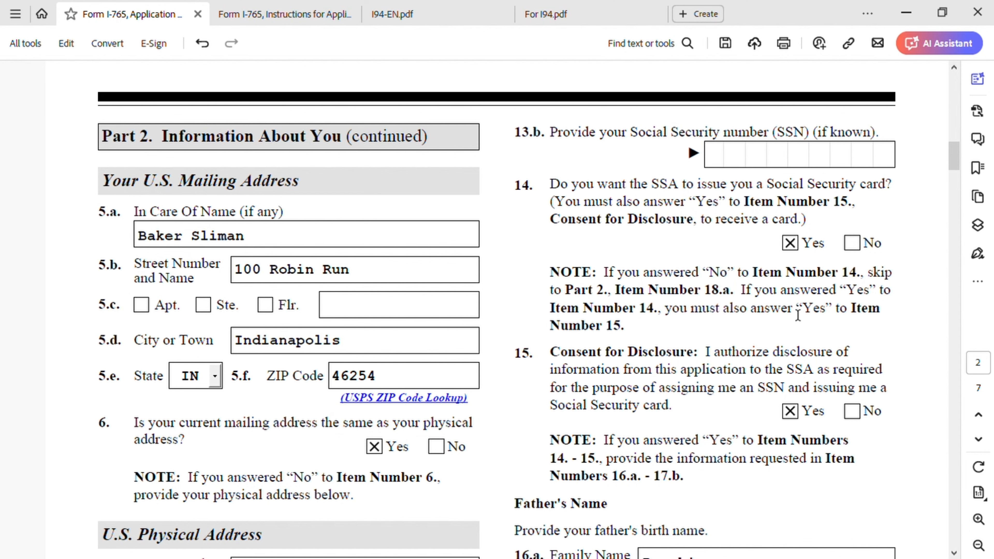
scroll(761, 344, "down", 2)
scroll(763, 346, "down", 4)
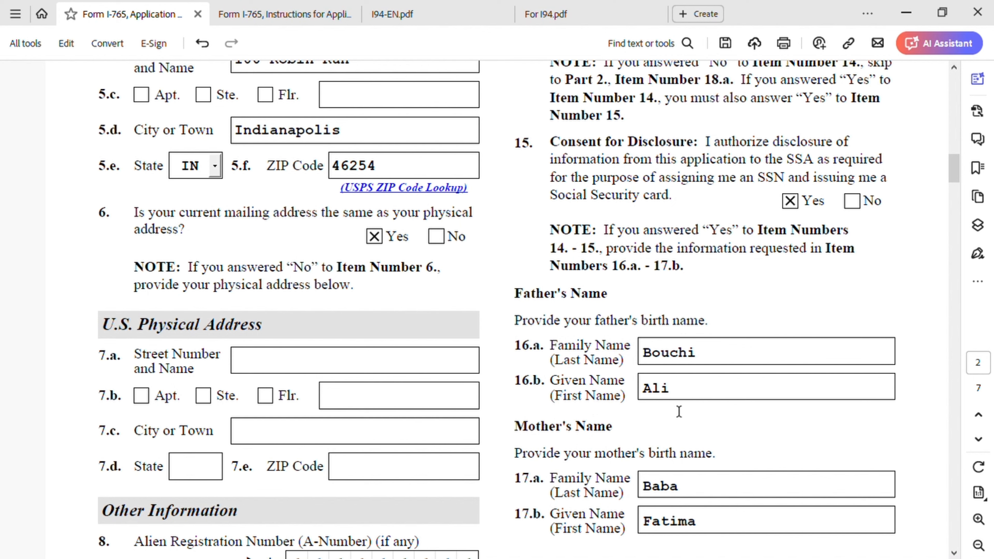
scroll(554, 497, "down", 2)
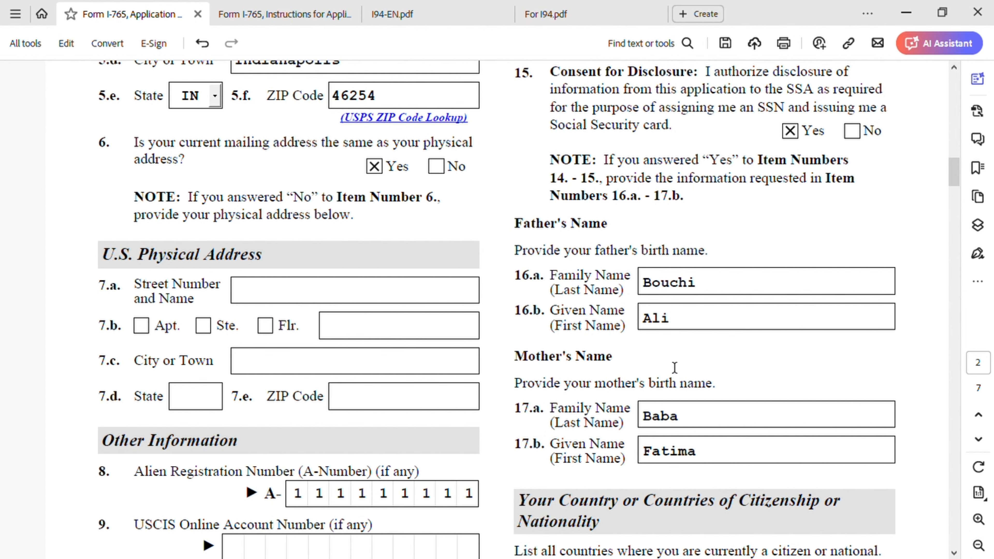
scroll(674, 367, "down", 8)
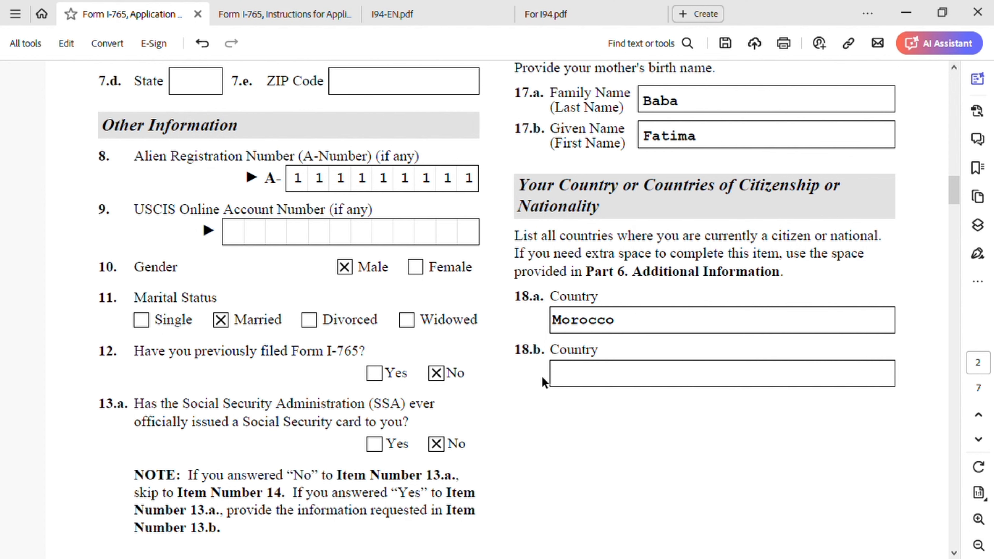
scroll(681, 392, "down", 10)
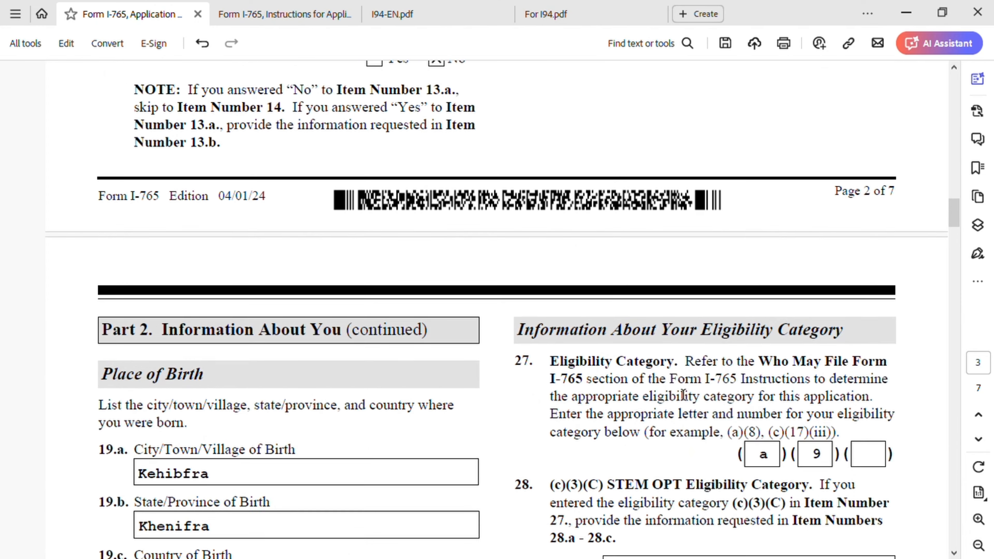
Correct the 19.a birth city from Kehibfra to Kehifra, then scroll on to the last-arrival section
scroll(683, 395, "down", 5)
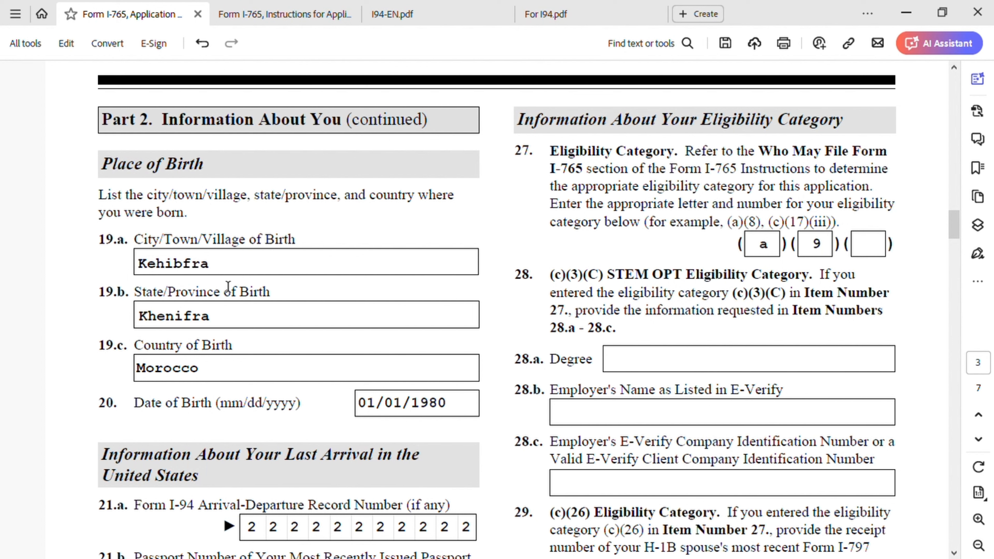
left_click(184, 264)
key("BackSpace")
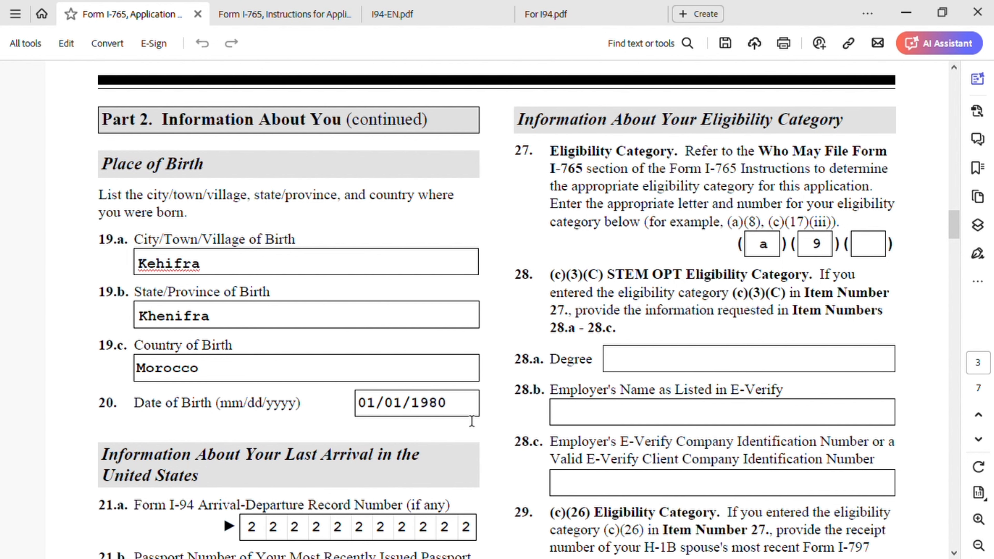
scroll(472, 420, "down", 3)
scroll(471, 421, "down", 10)
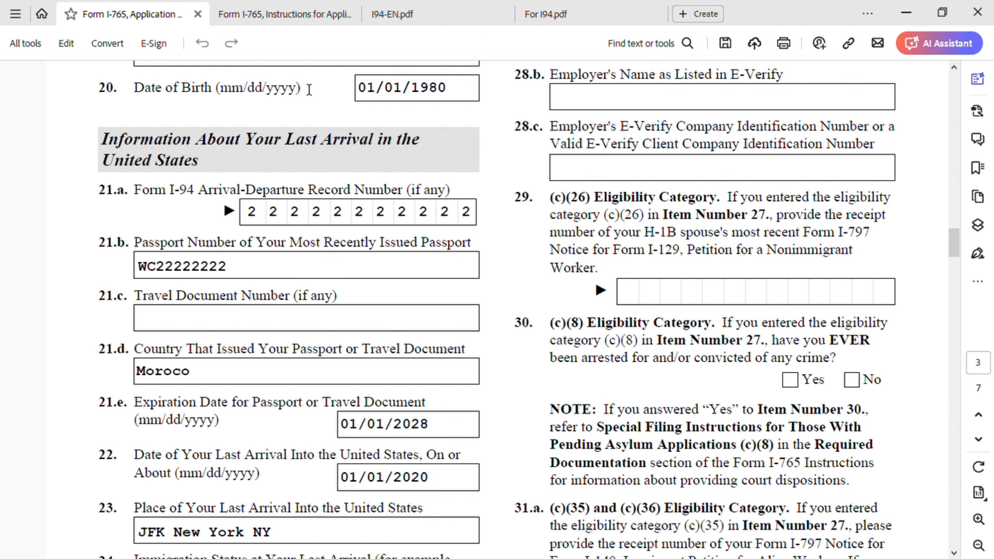
Read through the I94-EN.pdf guide down to step 4, Most Recent I-94 Results
left_click(430, 12)
scroll(584, 340, "down", 8)
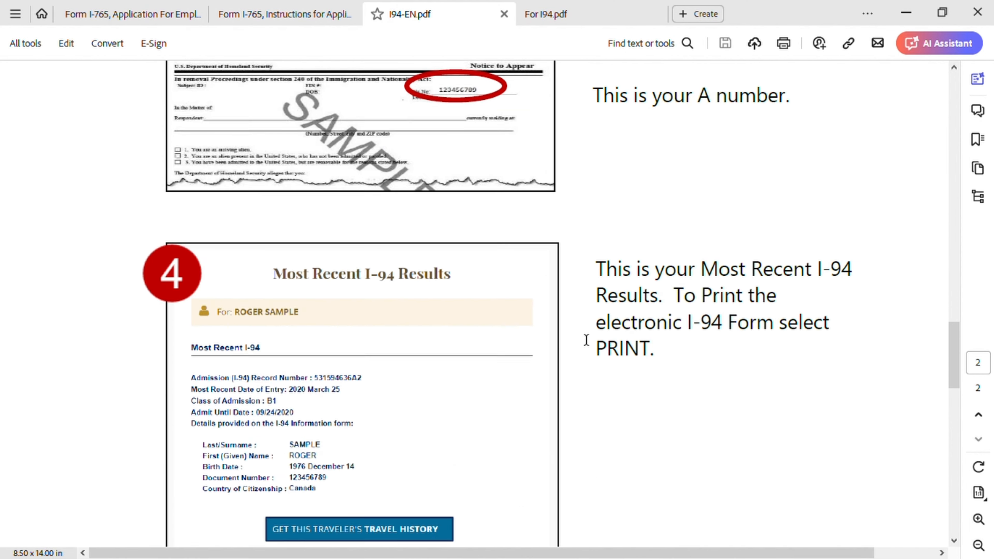
scroll(585, 340, "up", 15)
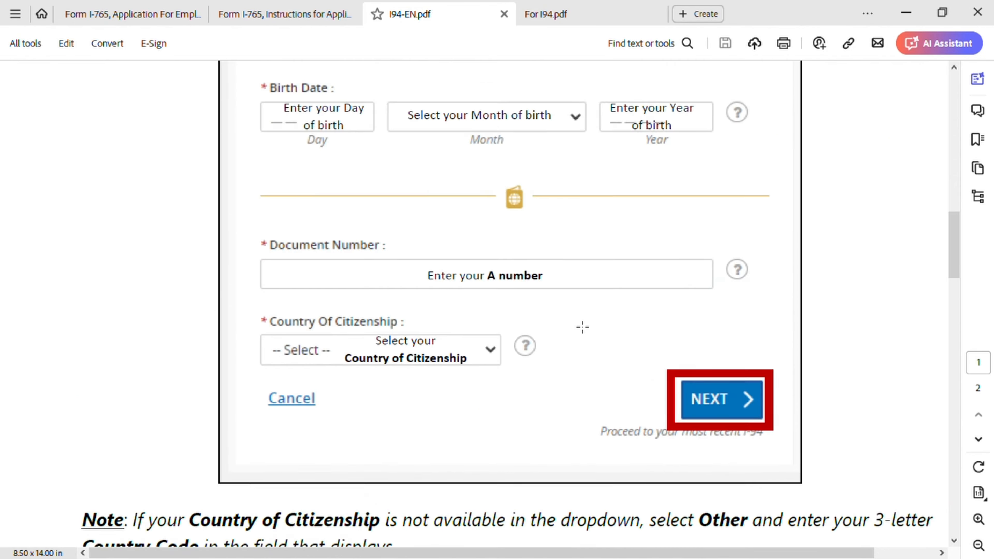
scroll(540, 315, "up", 10)
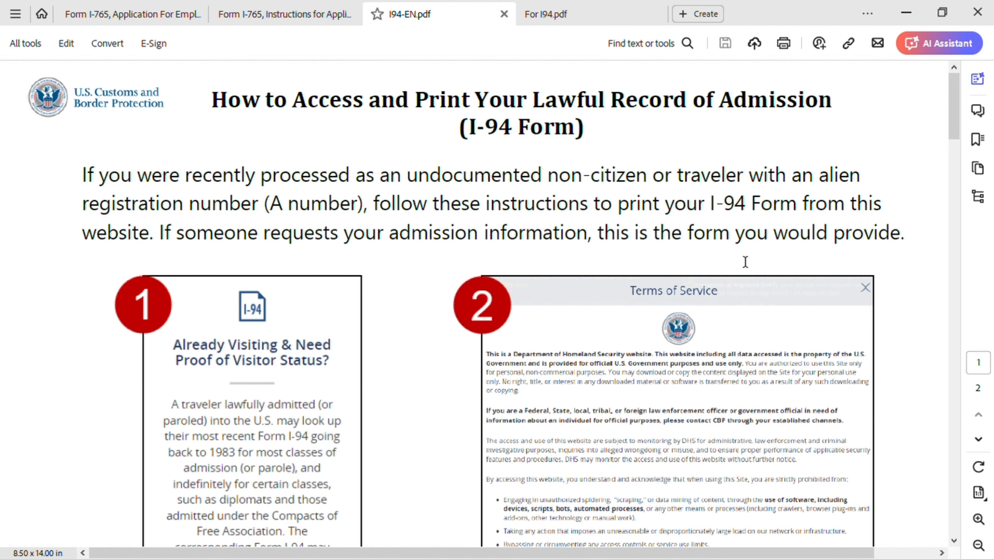
scroll(815, 275, "down", 3)
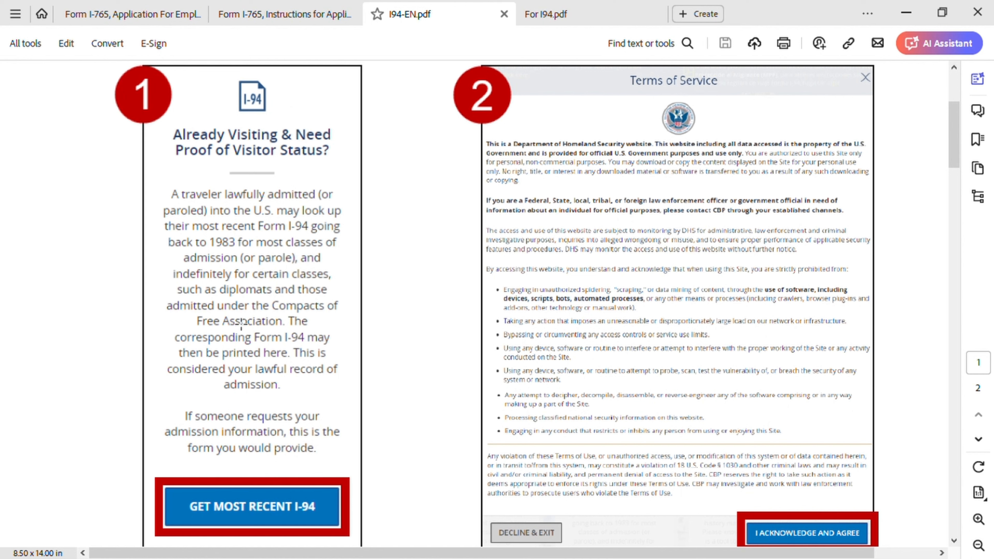
scroll(572, 302, "down", 2)
scroll(610, 361, "down", 10)
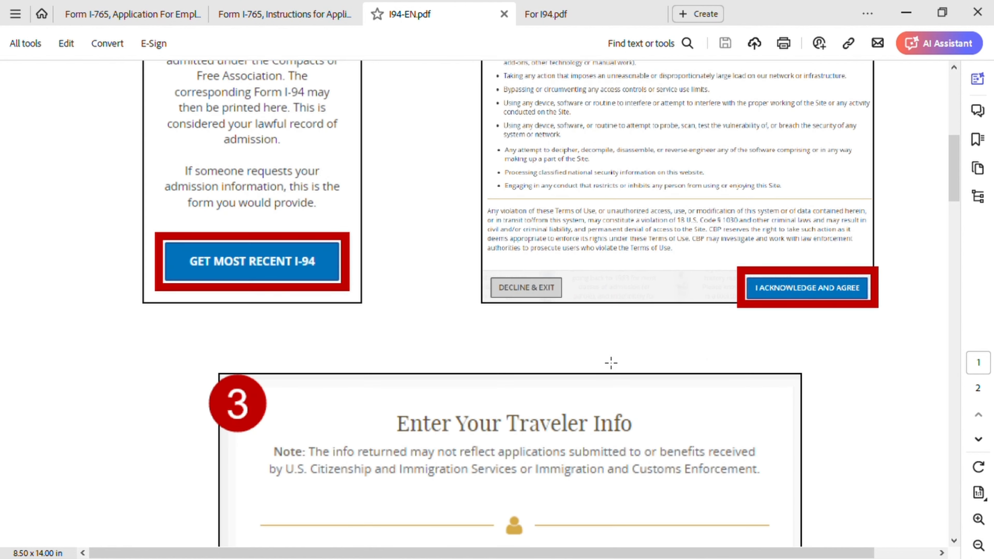
scroll(542, 319, "down", 2)
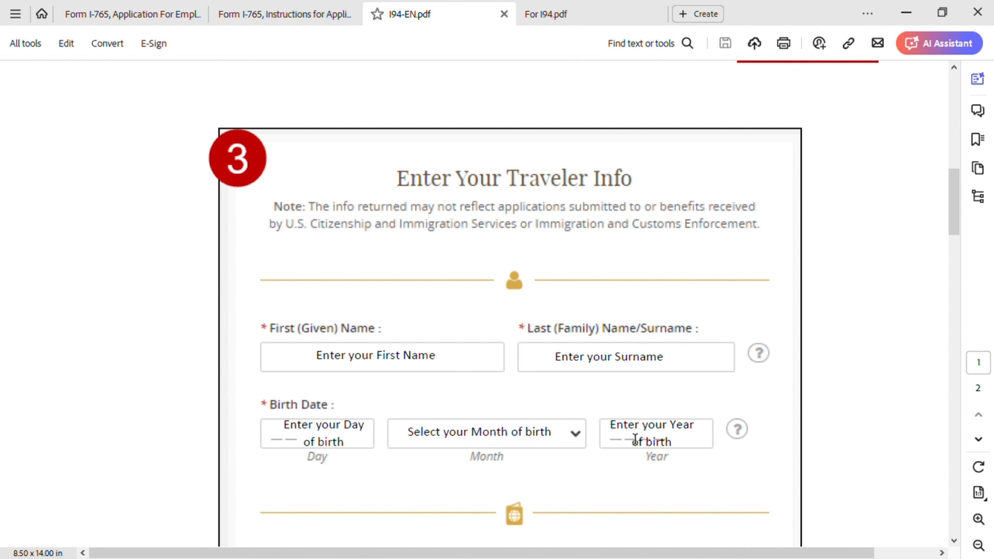
scroll(695, 441, "down", 6)
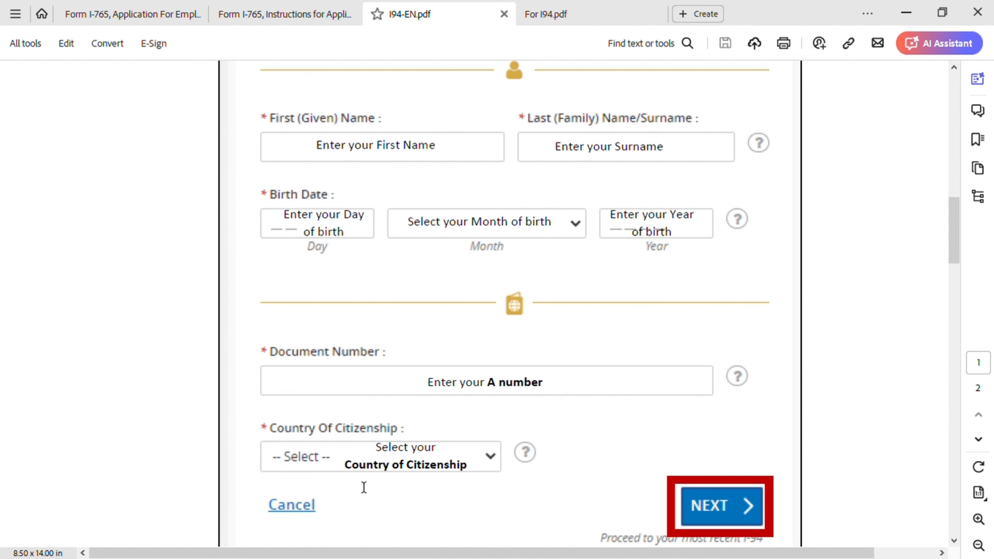
scroll(650, 469, "down", 10)
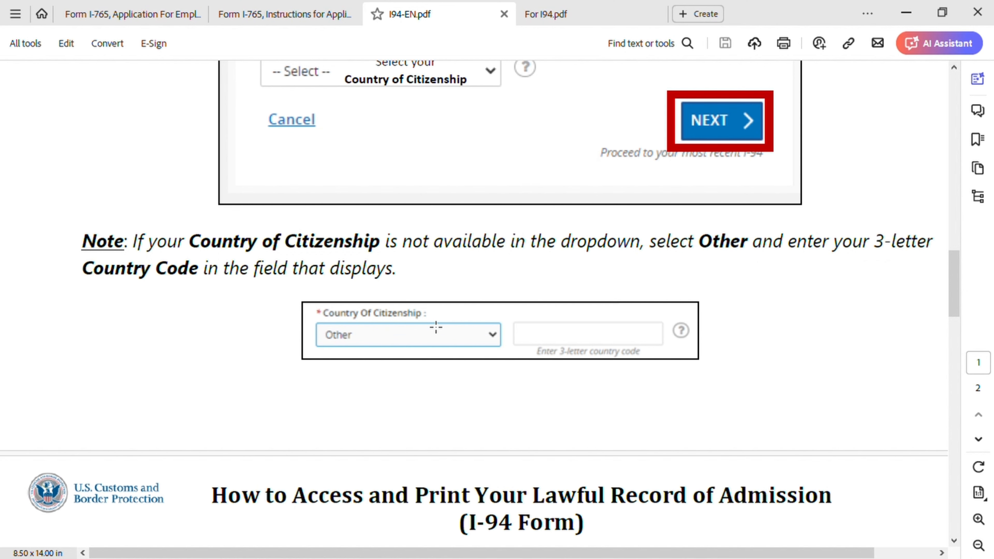
scroll(431, 329, "down", 10)
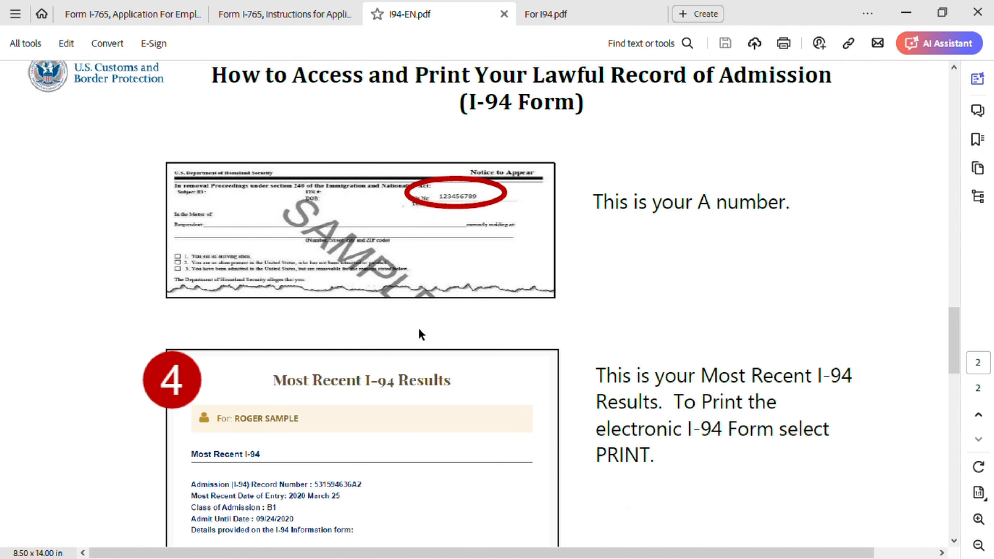
scroll(419, 330, "down", 3)
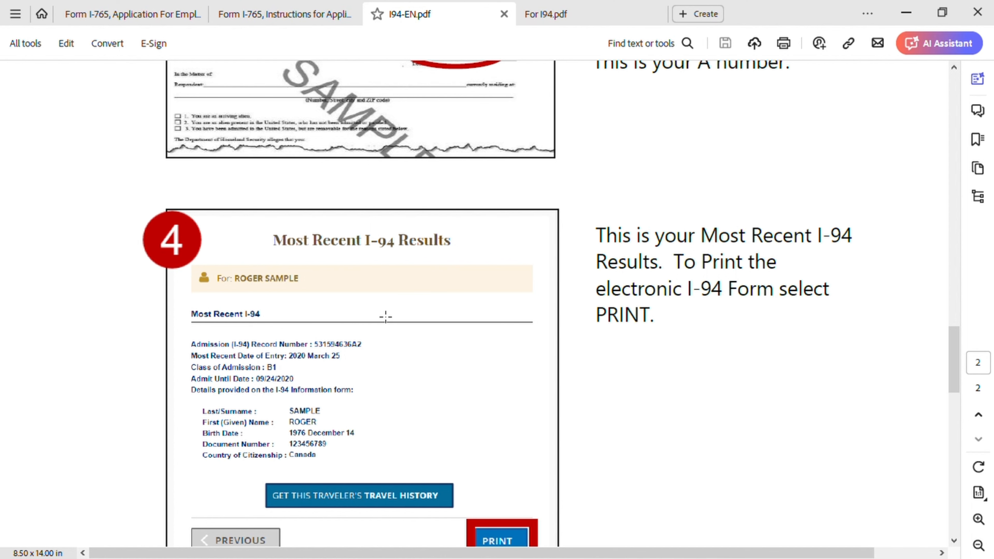
scroll(382, 321, "down", 1)
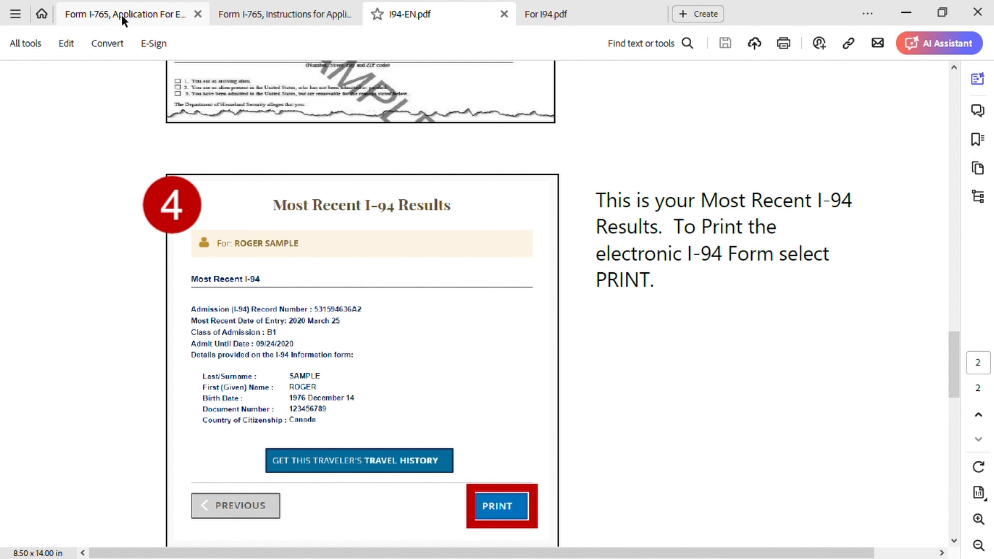
Back on Form I-765, fix the 21.d passport country from Moroco to Morocco
left_click(129, 14)
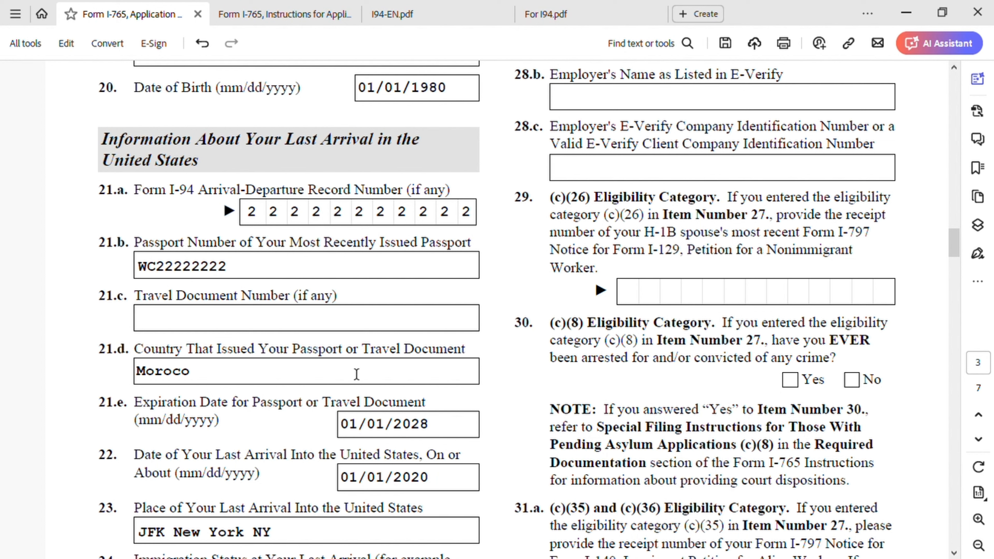
left_click(176, 375)
type("c")
Review the birth details, date of birth 01/01/1980 and eligibility category (a)(9)
scroll(379, 489, "down", 3)
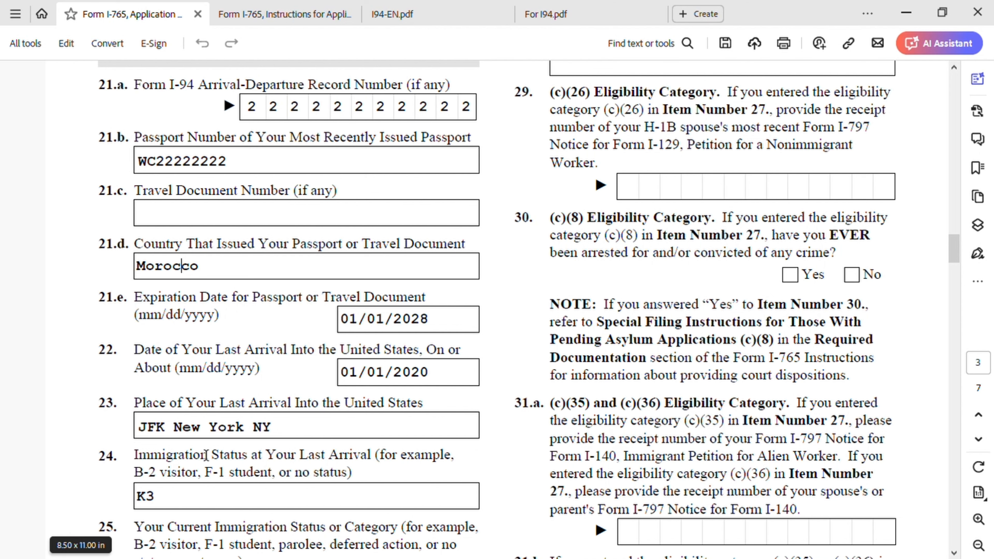
scroll(251, 436, "down", 2)
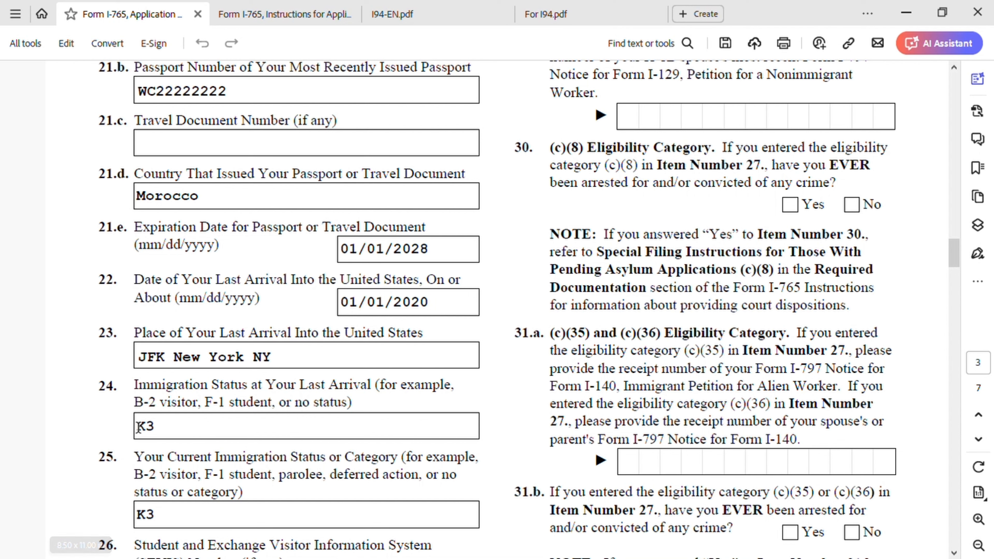
scroll(167, 455, "down", 2)
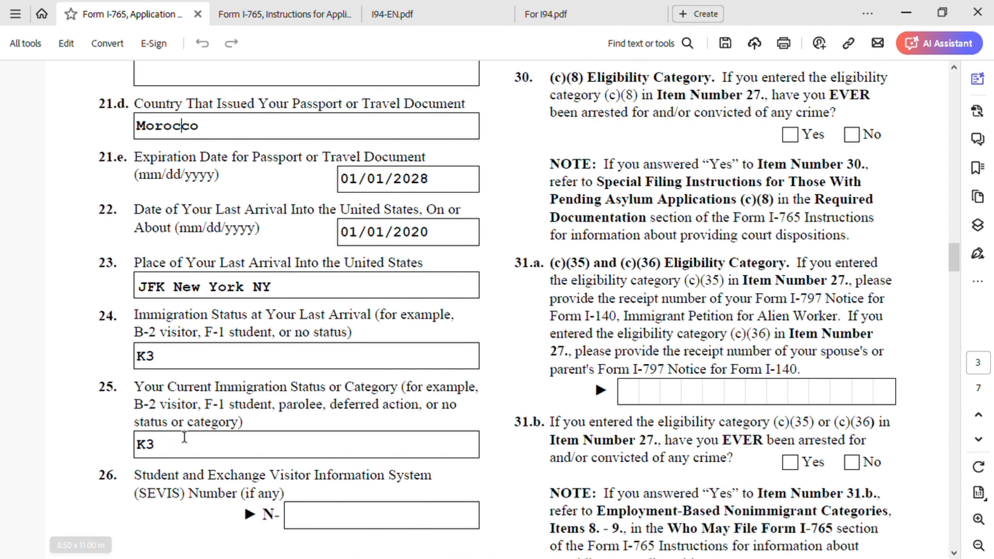
scroll(267, 462, "down", 2)
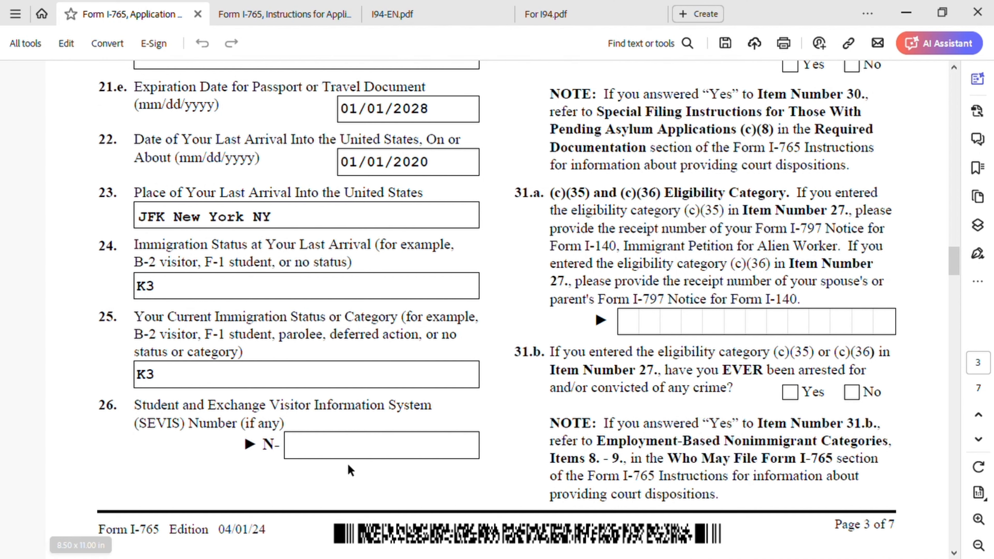
scroll(681, 509, "up", 15)
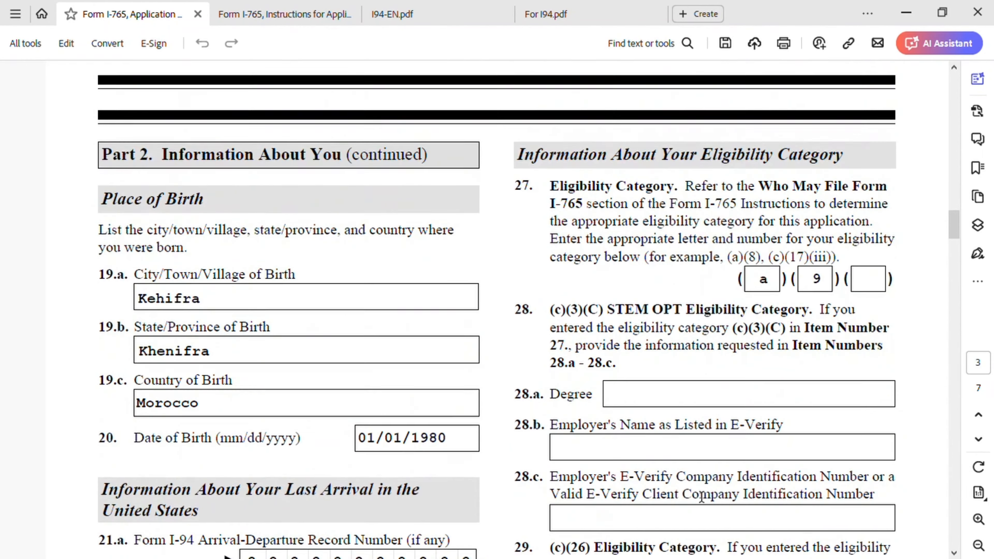
scroll(701, 498, "up", 1)
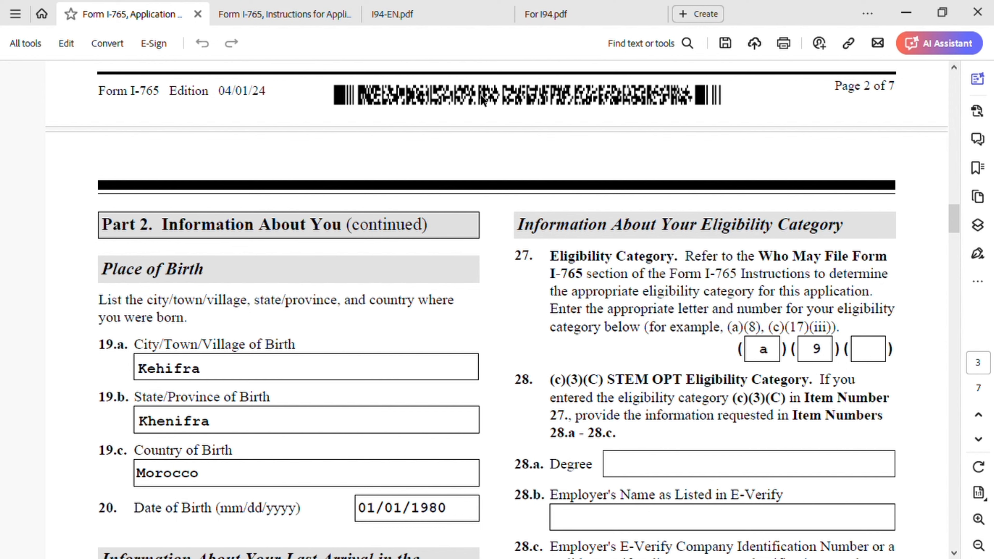
Check the family-based categories in the Form I-765 Instructions, then return to the application
left_click(448, 23)
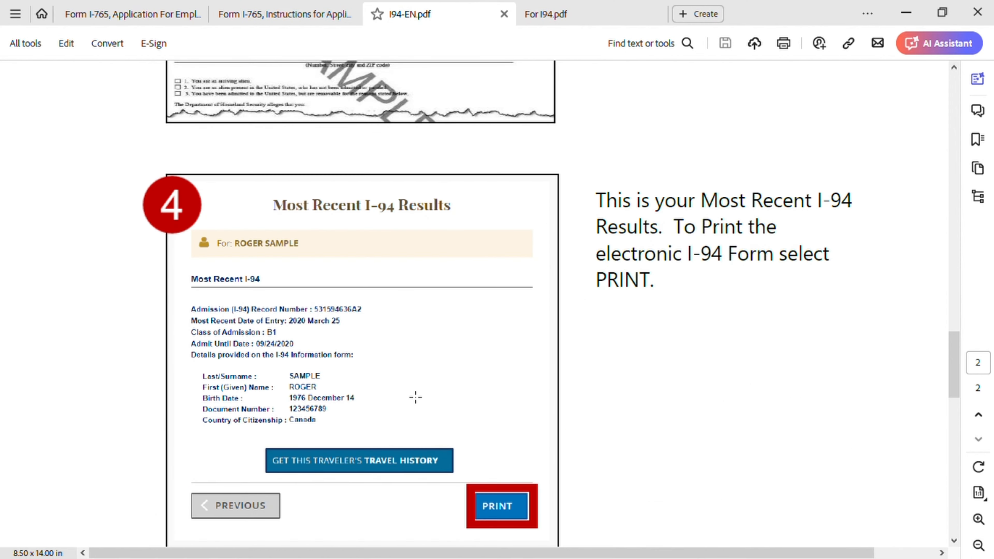
left_click(563, 16)
left_click(274, 15)
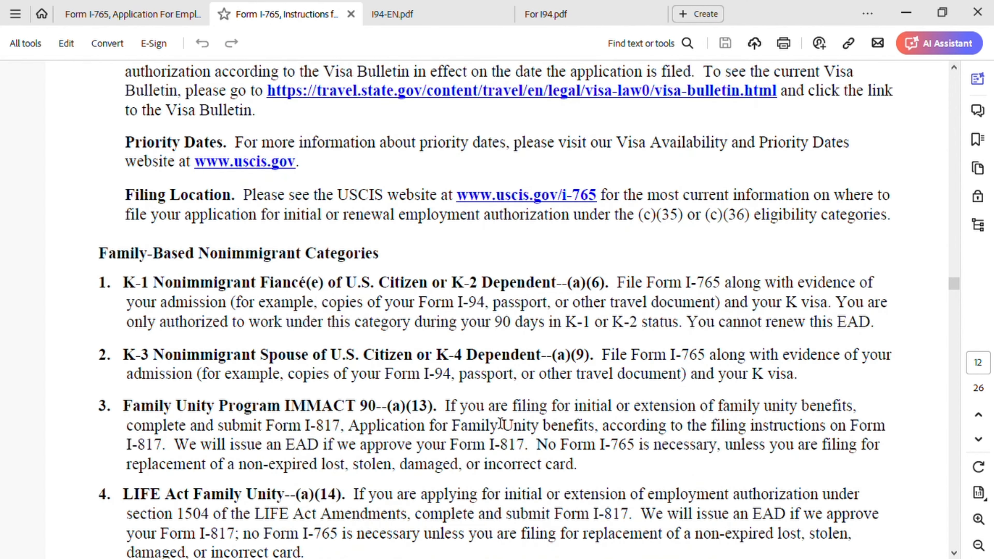
scroll(501, 424, "down", 1)
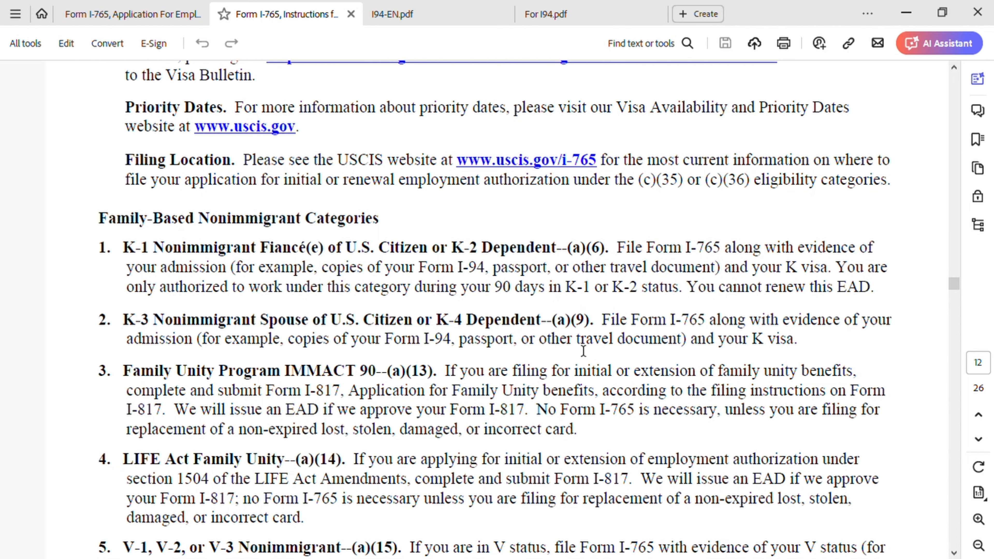
left_click(172, 15)
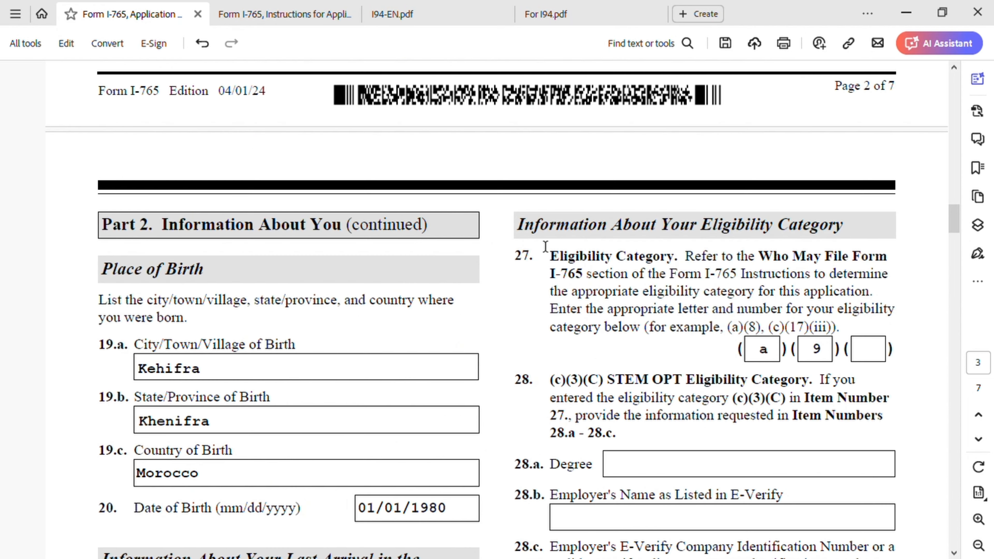
Scroll past the filled Part 2 answers down to Part 3 on page 4
scroll(687, 394, "down", 1)
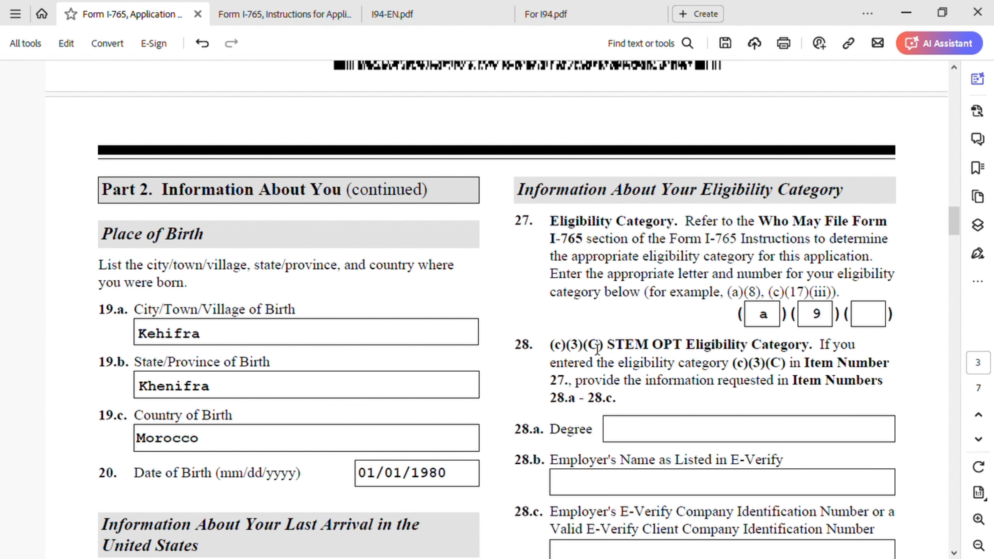
scroll(662, 388, "down", 2)
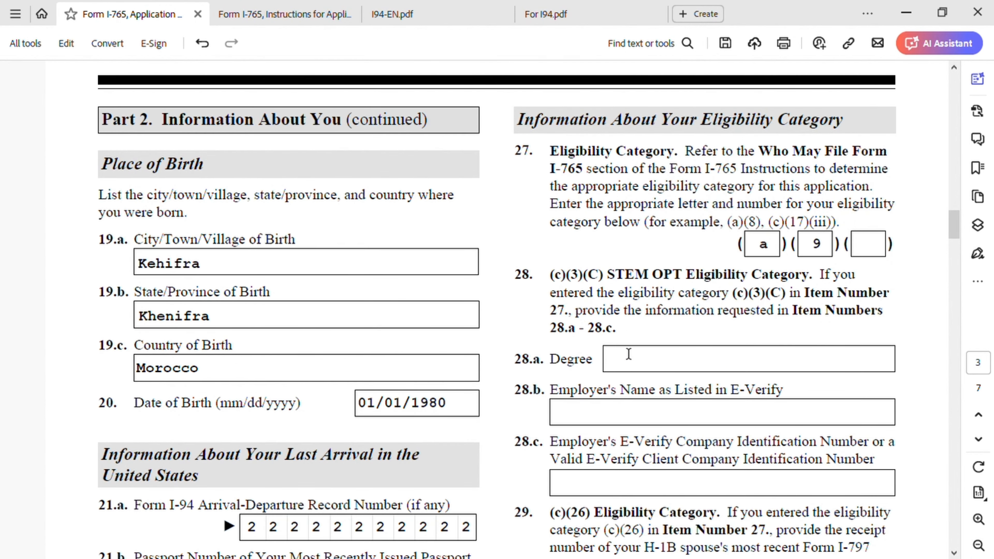
scroll(617, 300, "down", 1)
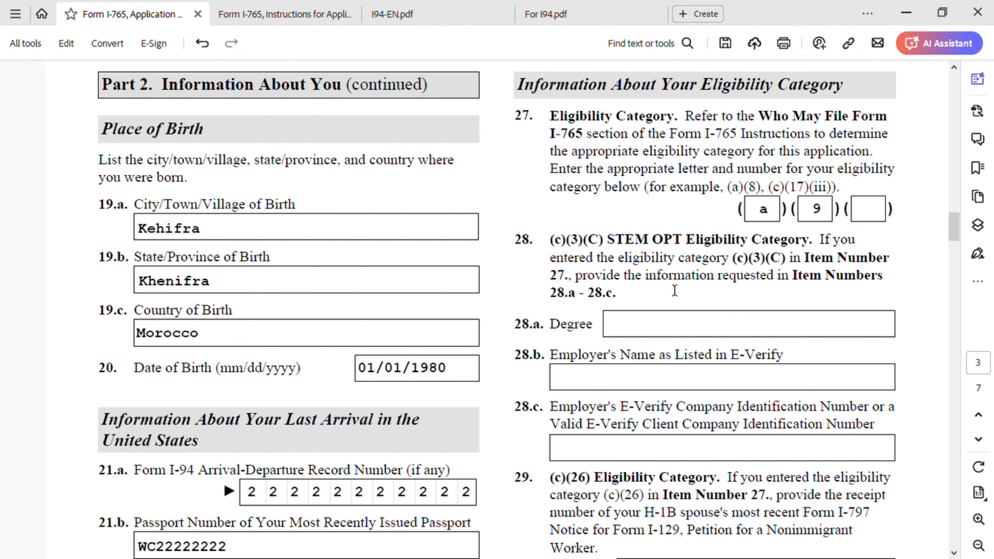
scroll(673, 294, "down", 3)
scroll(674, 301, "down", 8)
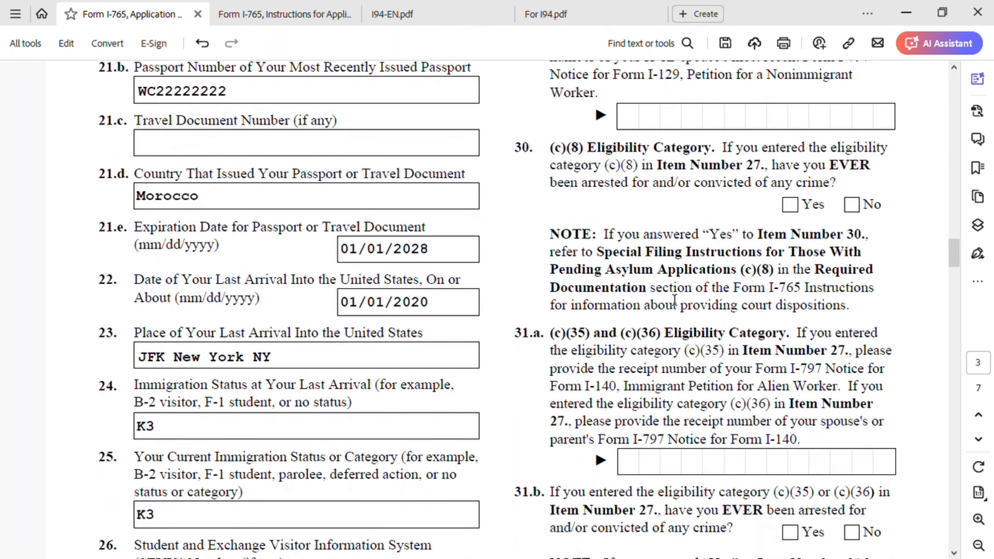
scroll(674, 300, "down", 11)
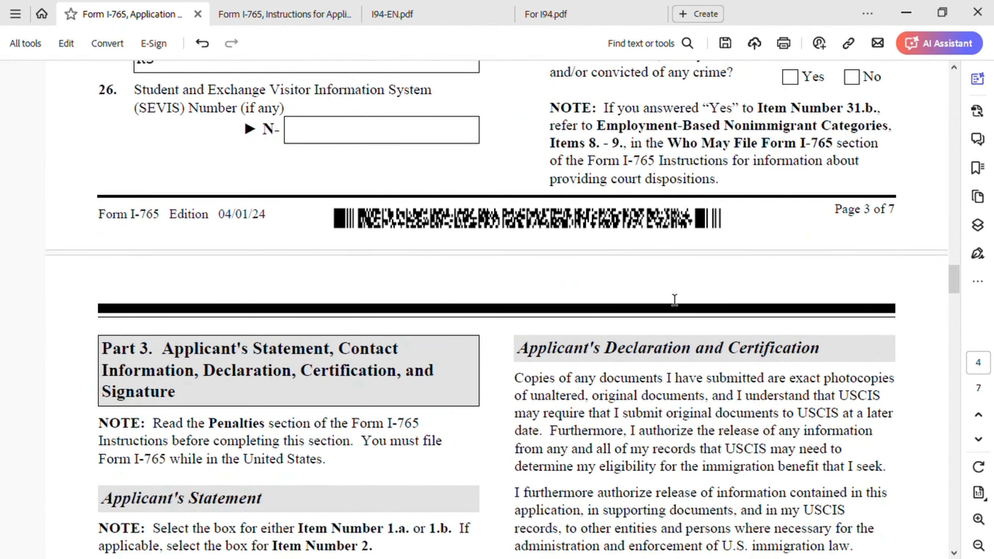
In Part 3, uncheck item 1.a and check item 2, indicating a preparer completed the form
scroll(395, 370, "down", 4)
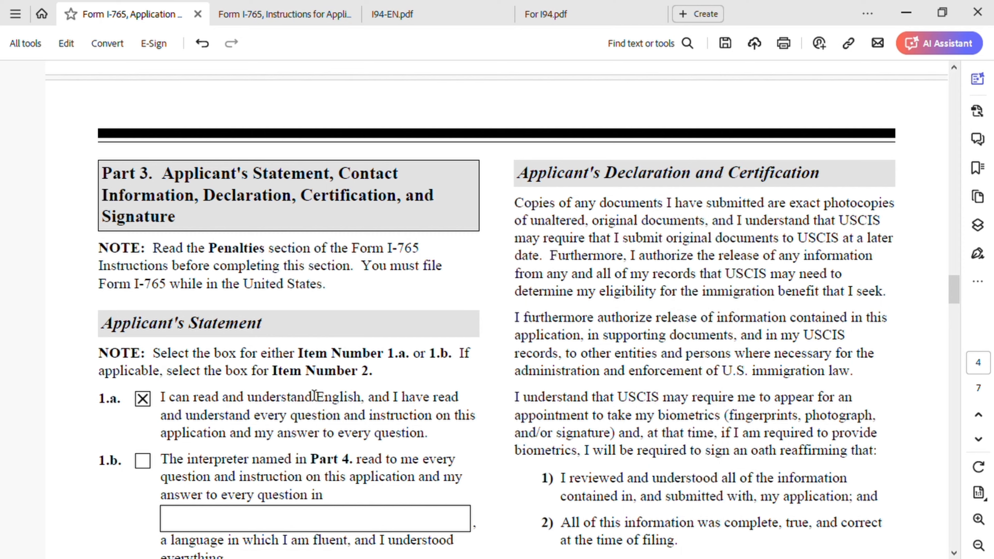
scroll(296, 392, "down", 2)
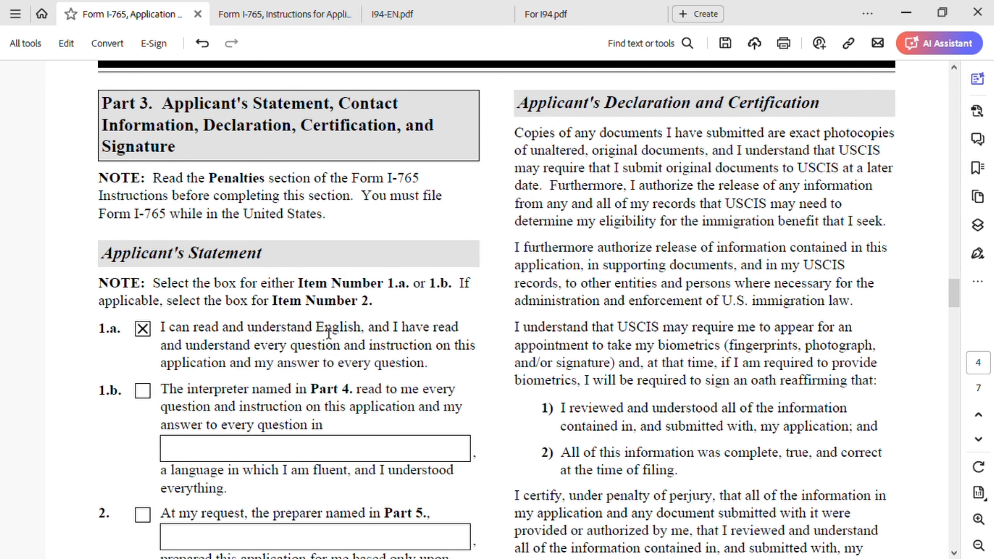
scroll(276, 352, "down", 1)
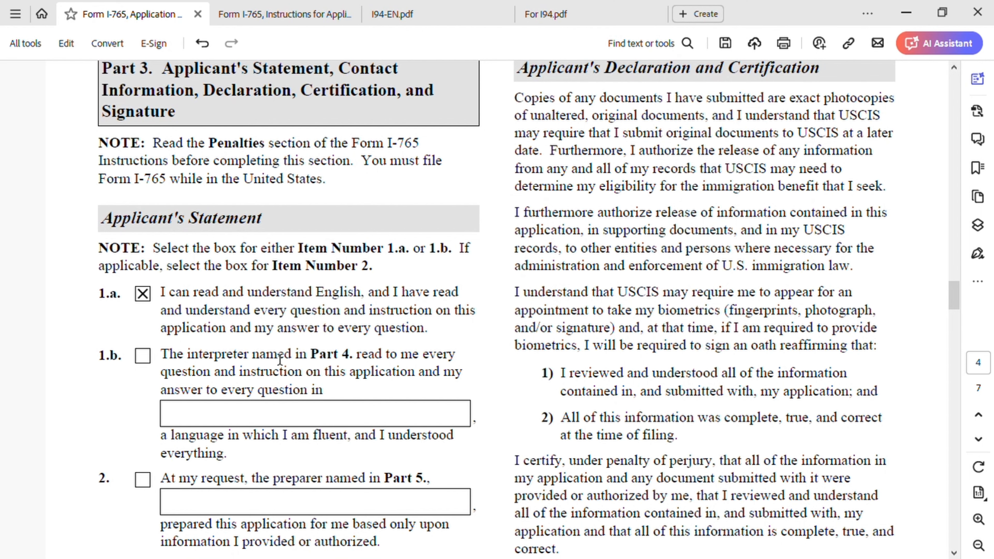
scroll(459, 347, "down", 6)
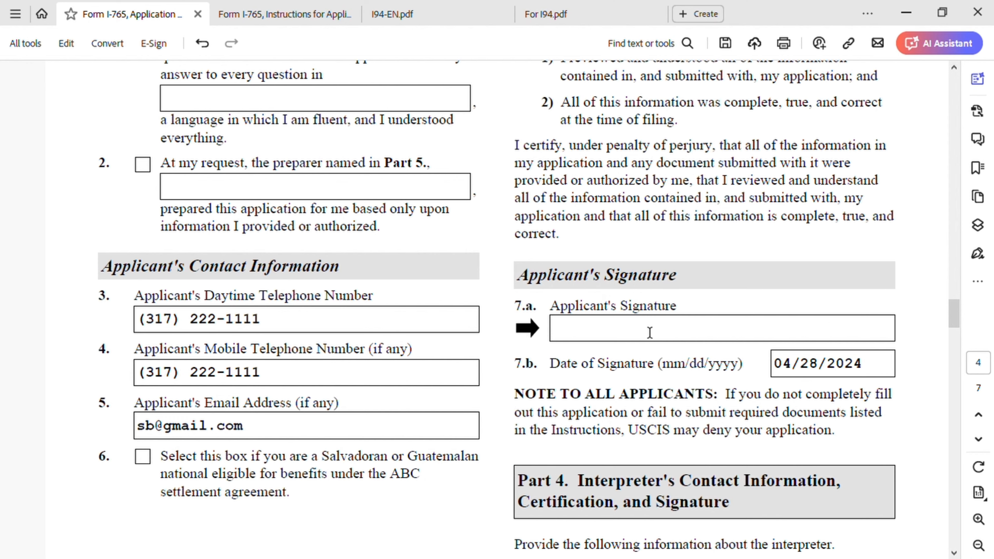
scroll(365, 382, "up", 3)
scroll(365, 382, "up", 3)
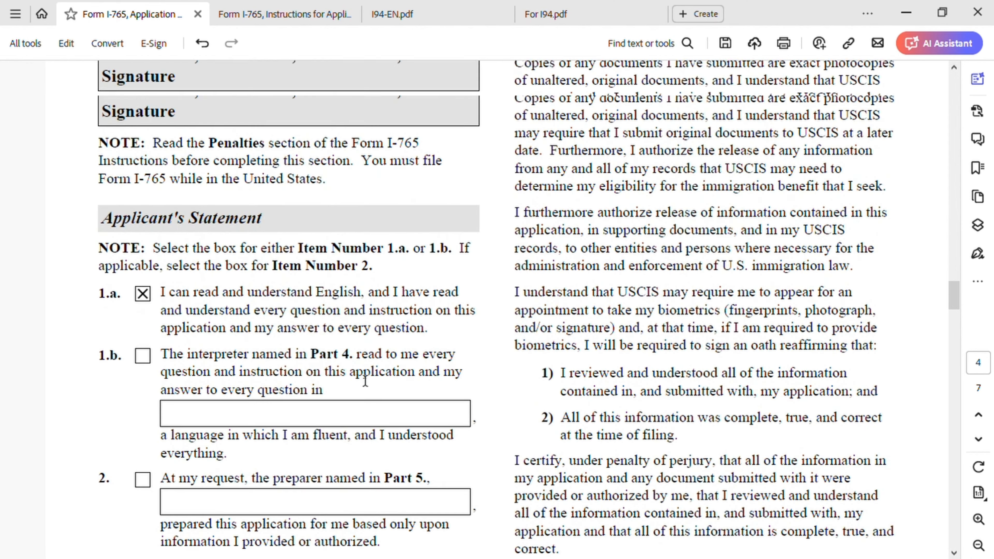
scroll(149, 275, "down", 1)
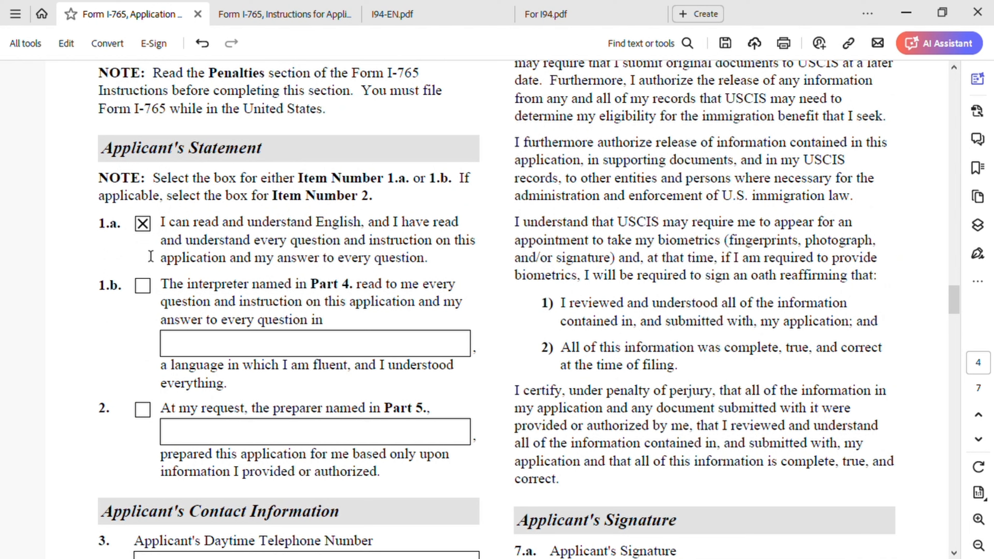
left_click(145, 227)
left_click(143, 409)
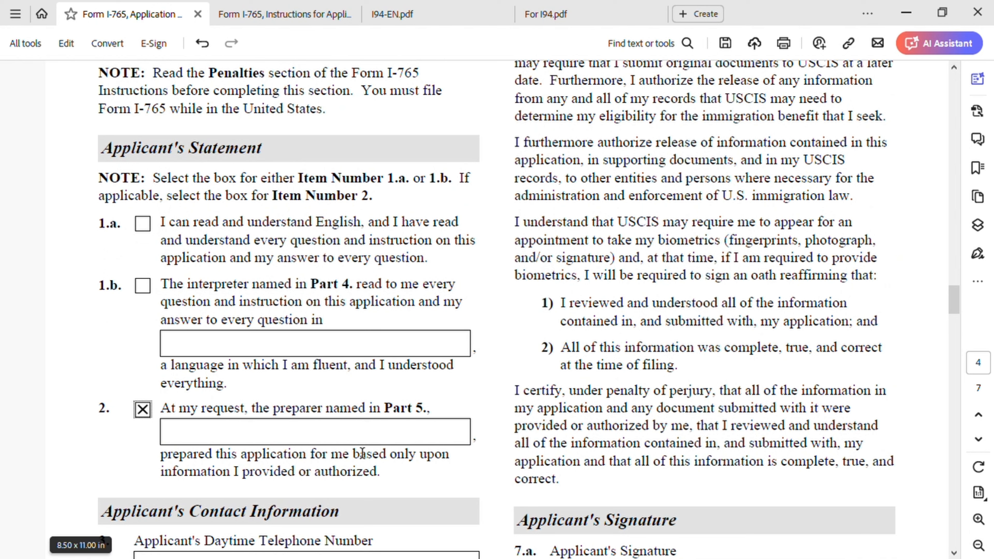
Enter the preparer's name in the item 2 field
left_click(327, 440)
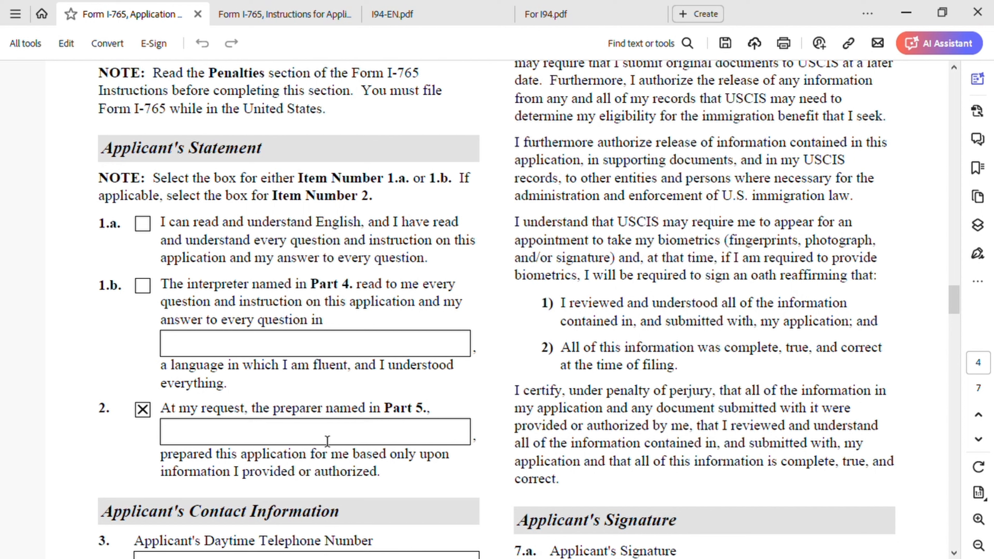
scroll(327, 440, "down", 3)
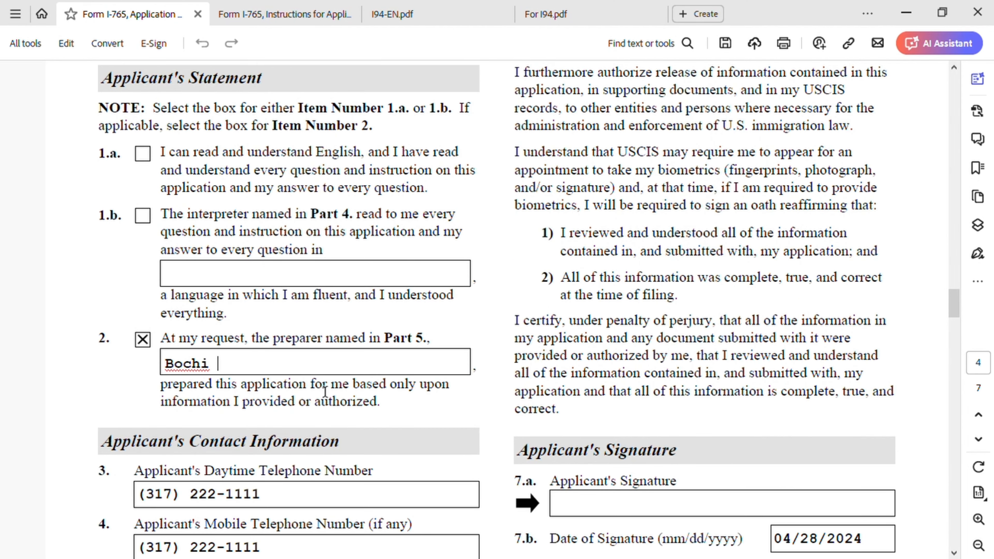
scroll(384, 391, "down", 10)
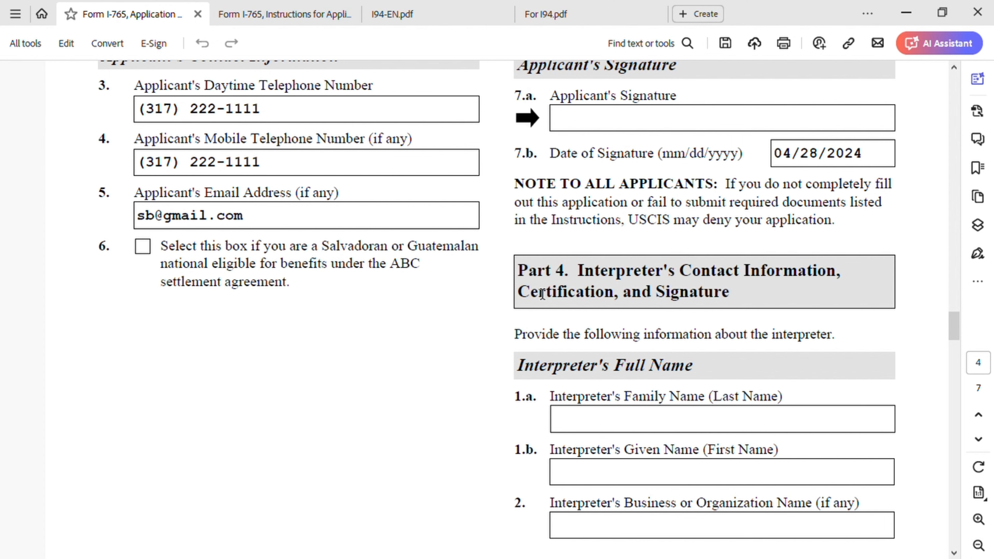
Enter the preparer's family name and given name in Part 5
scroll(665, 361, "down", 10)
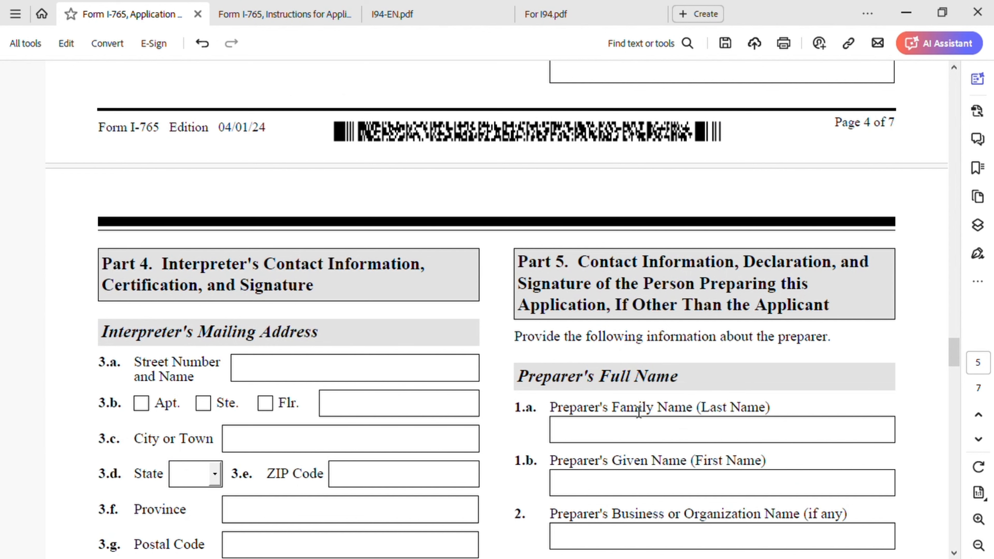
scroll(639, 412, "down", 1)
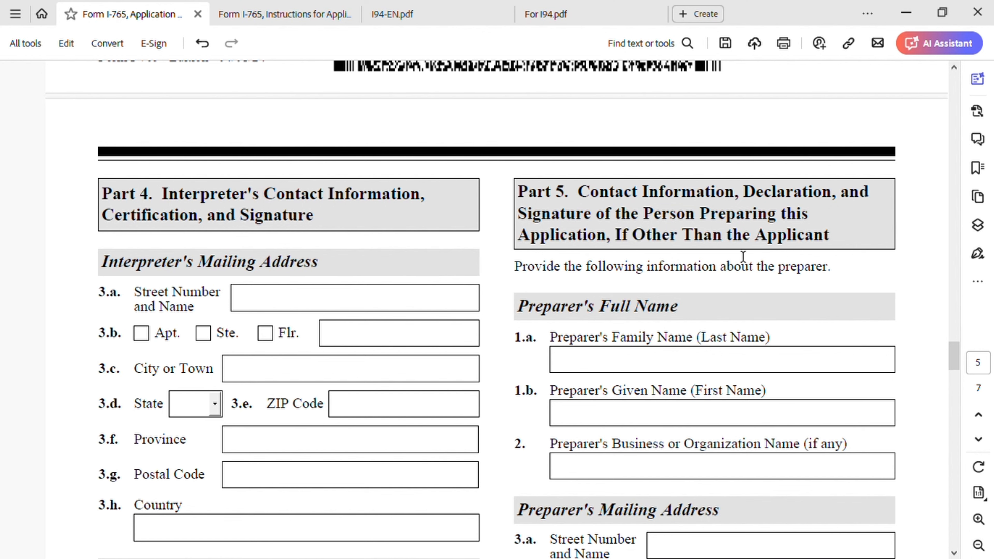
scroll(698, 307, "down", 3)
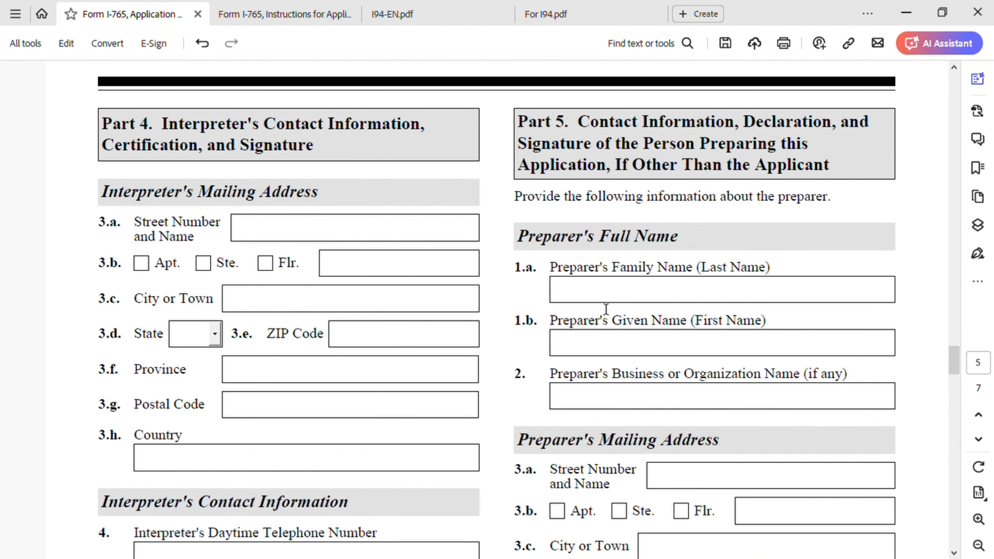
left_click(624, 290)
left_click(605, 349)
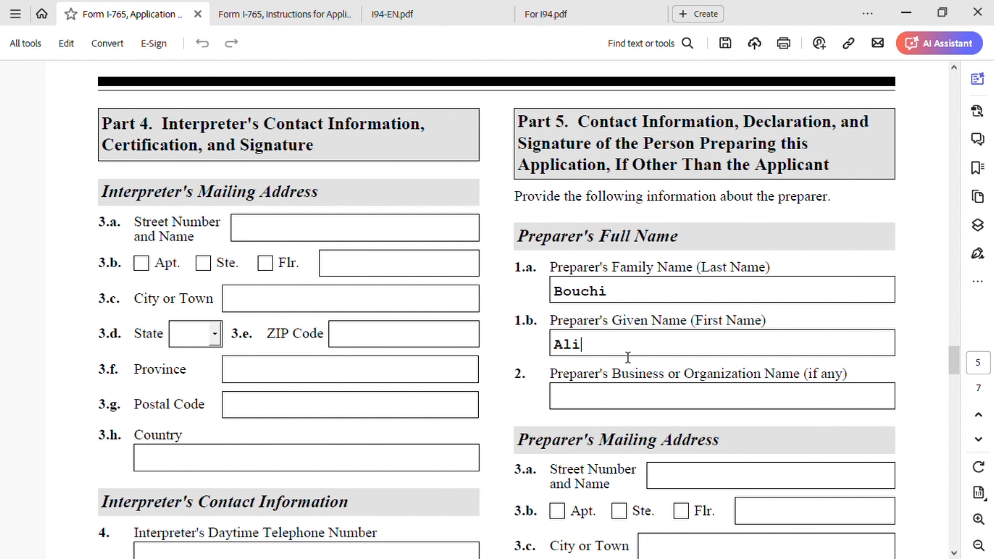
Enter the preparer's street number and name, and city or town
scroll(626, 360, "down", 5)
left_click(685, 272)
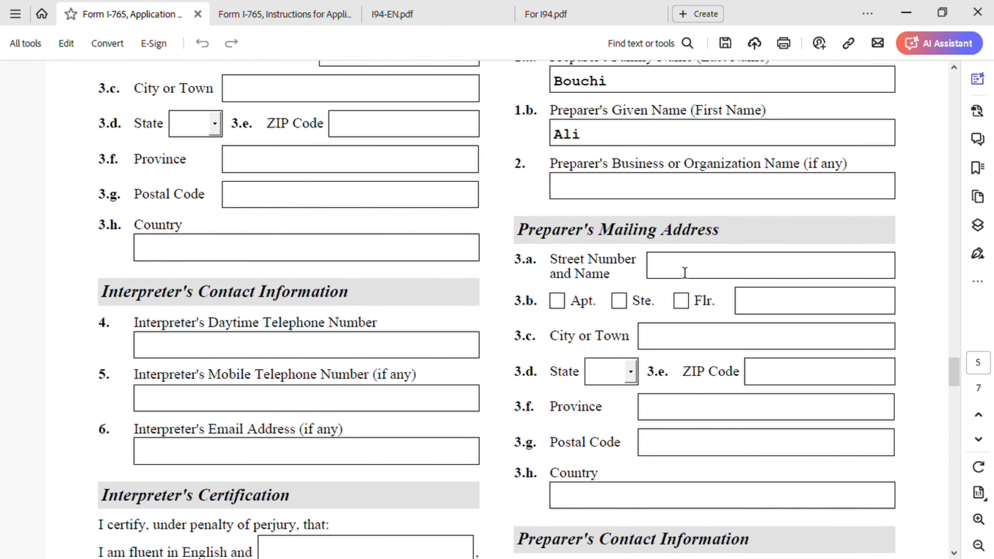
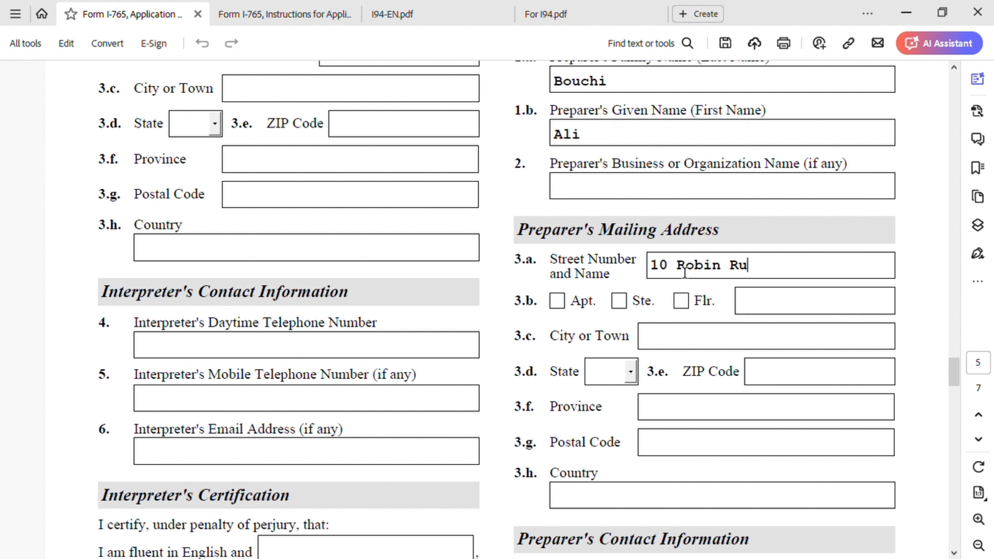
left_click(691, 347)
type("Indiana")
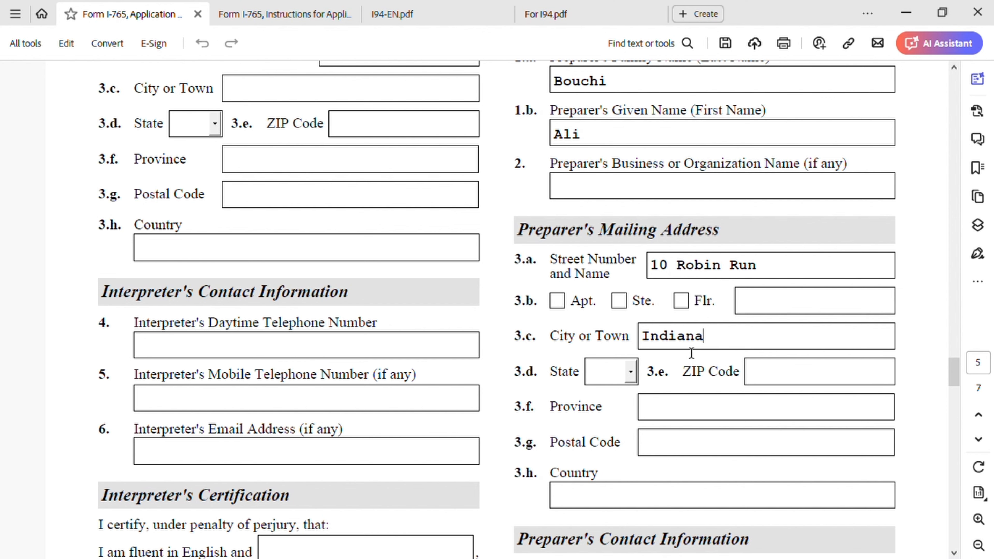
type("polis")
Choose the preparer's state from the State dropdown and enter the ZIP Code
scroll(623, 382, "down", 3)
left_click(631, 268)
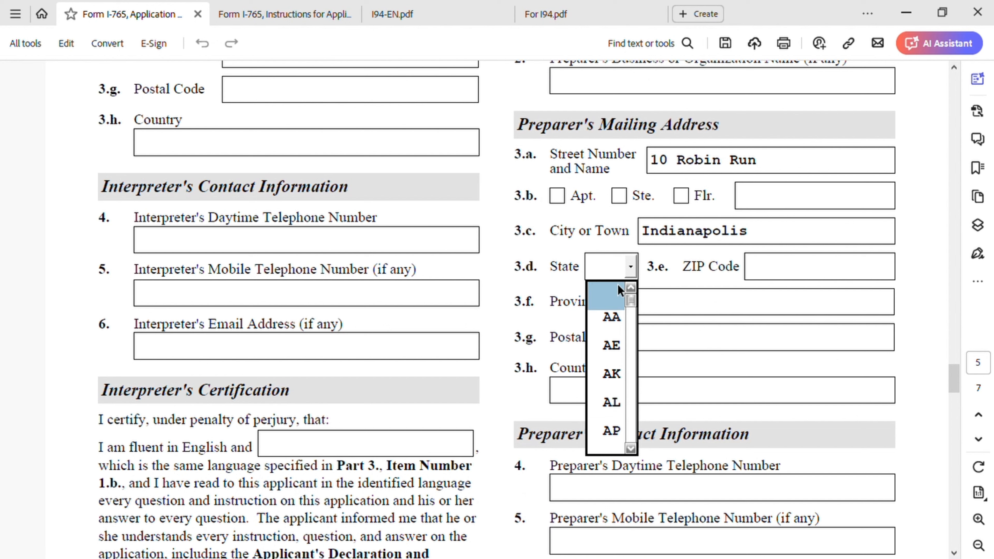
type("IA")
left_click(631, 449)
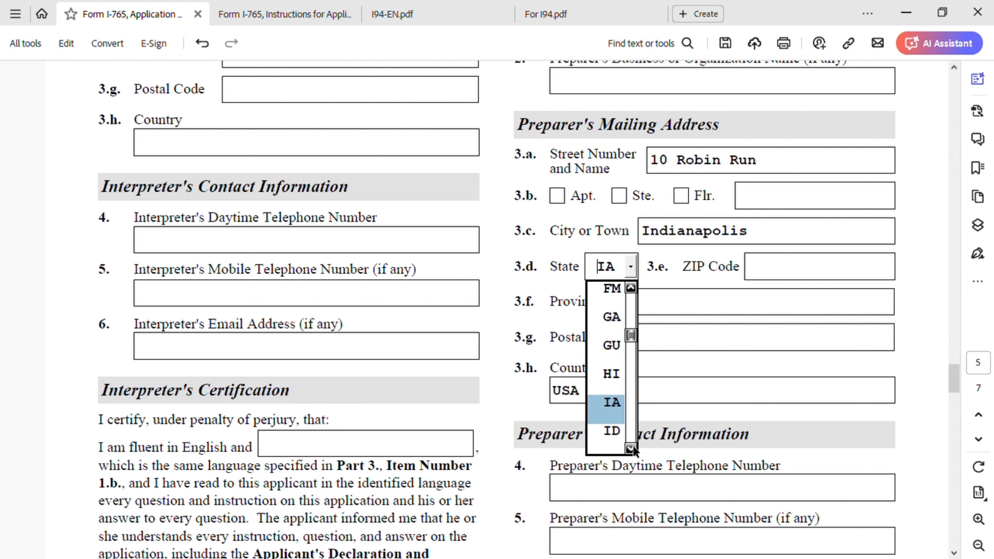
left_click(631, 449)
left_click(631, 449)
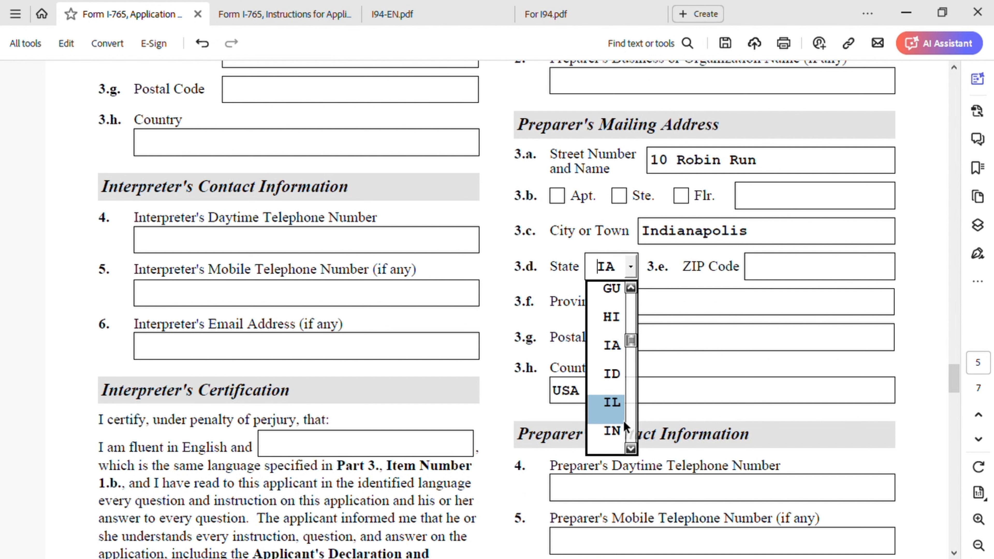
left_click(622, 430)
left_click(802, 271)
type("46254")
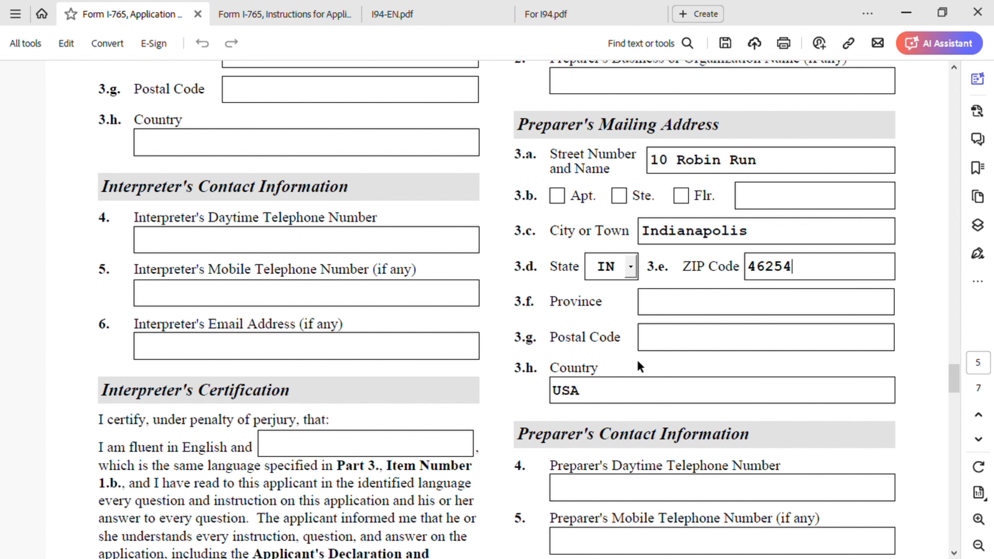
Enter the preparer's phone number as daytime and mobile telephone, then type the preparer's email address
scroll(614, 374, "down", 5)
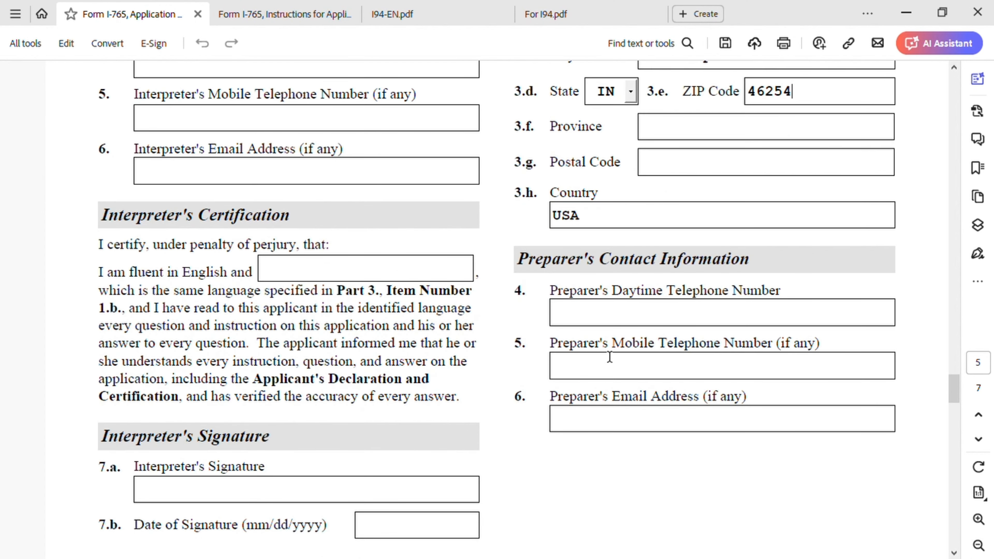
left_click(621, 320)
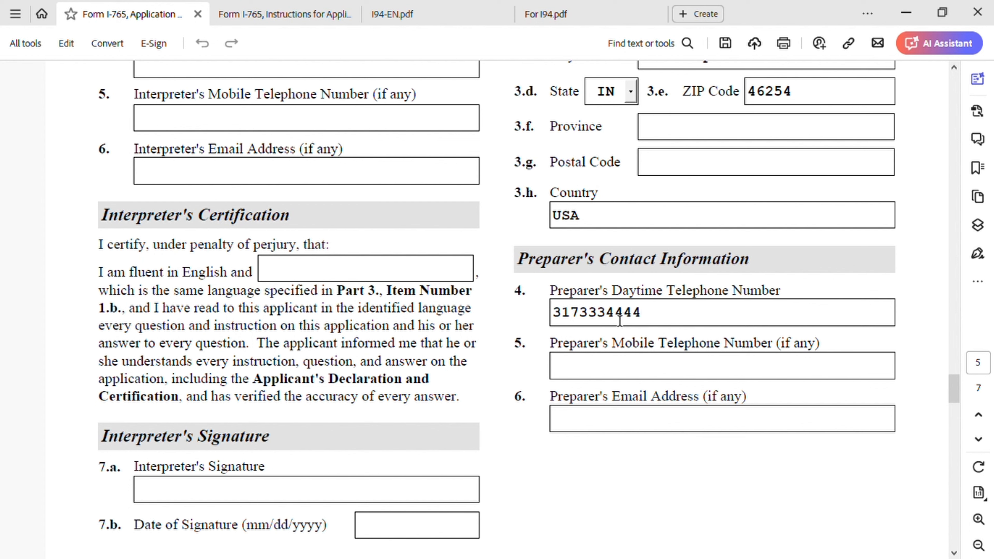
left_click(601, 397)
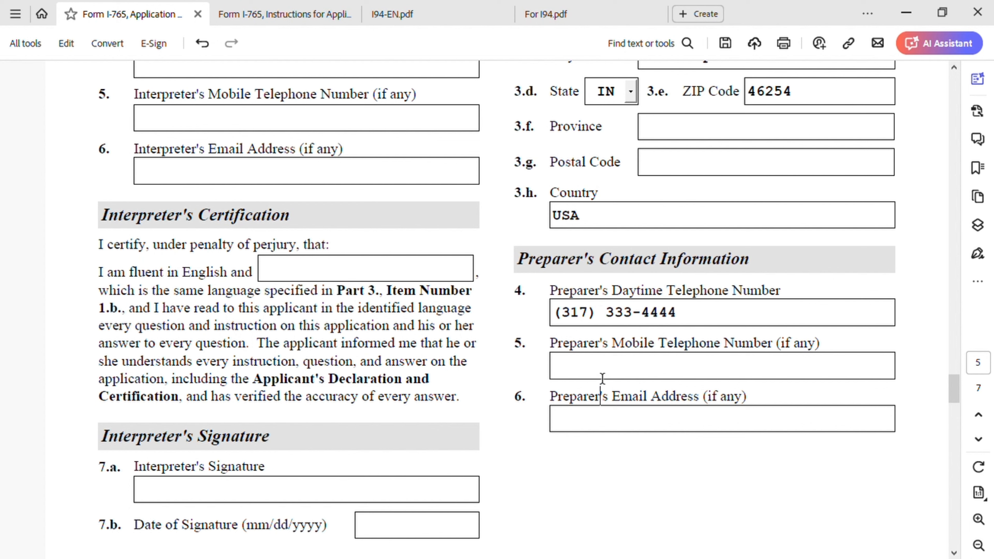
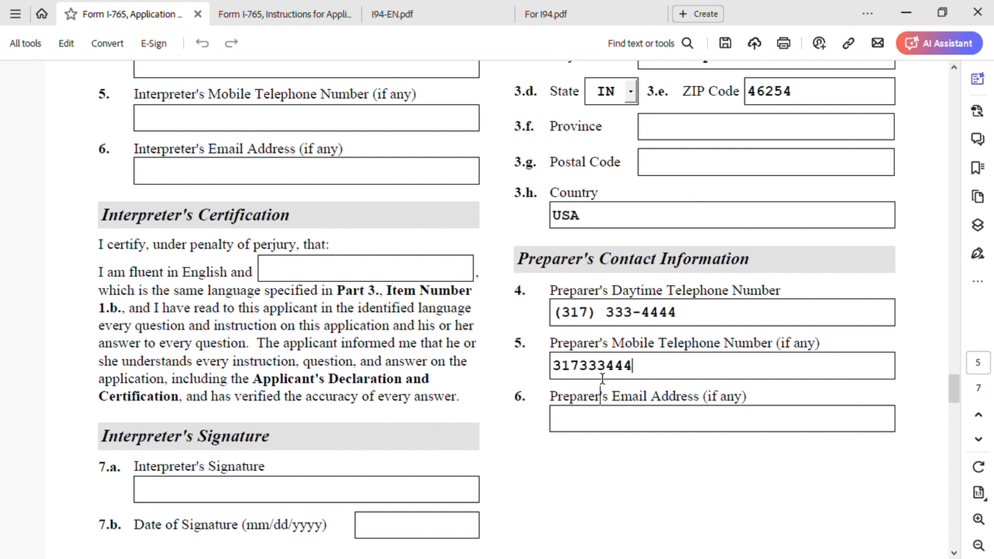
left_click(639, 428)
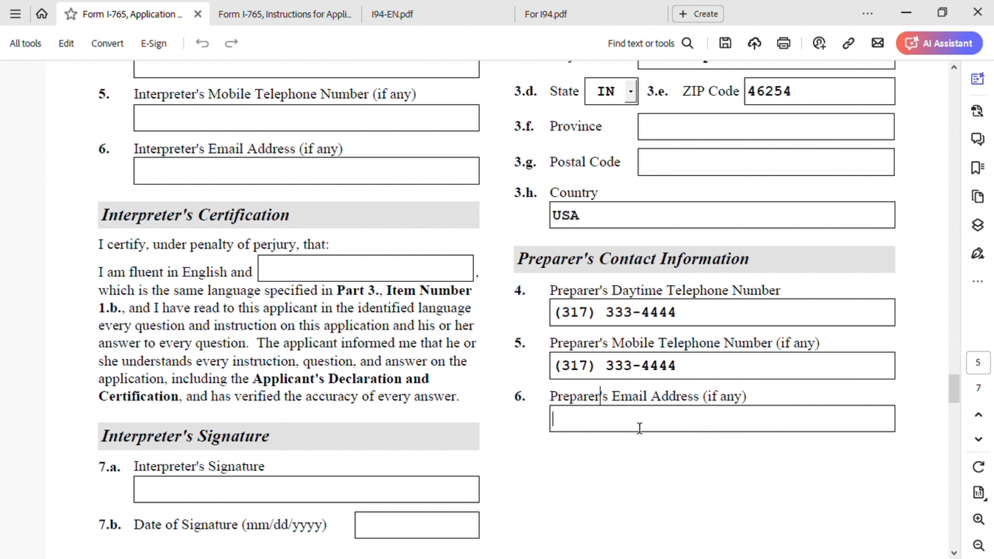
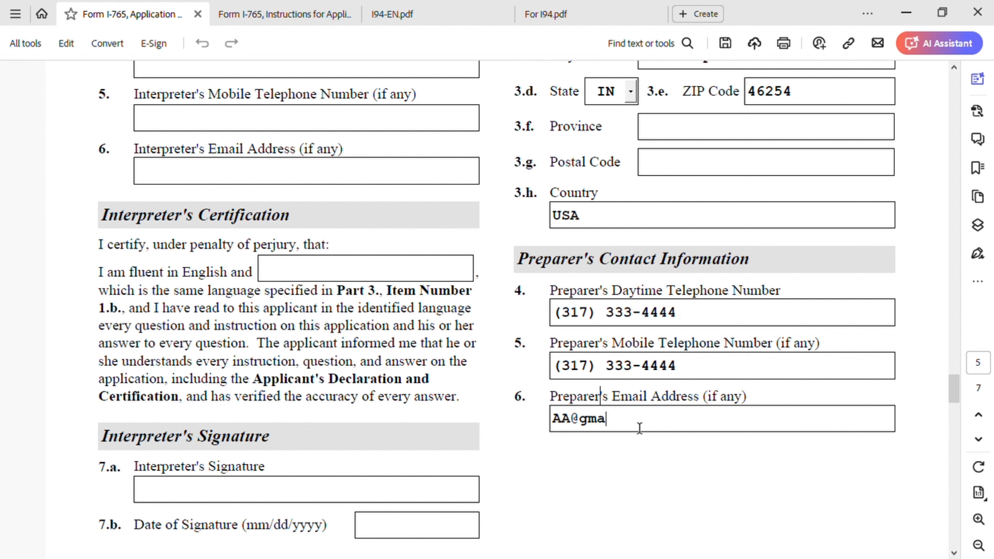
Check 7.a (preparer is not an attorney) and date the preparer's signature 04/28/2024
scroll(639, 427, "down", 15)
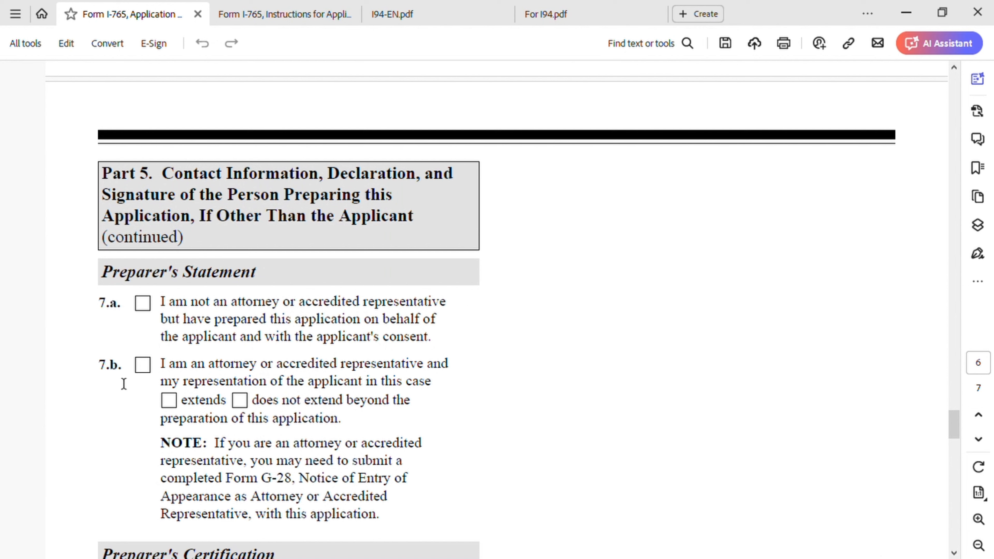
left_click(145, 308)
scroll(559, 413, "down", 10)
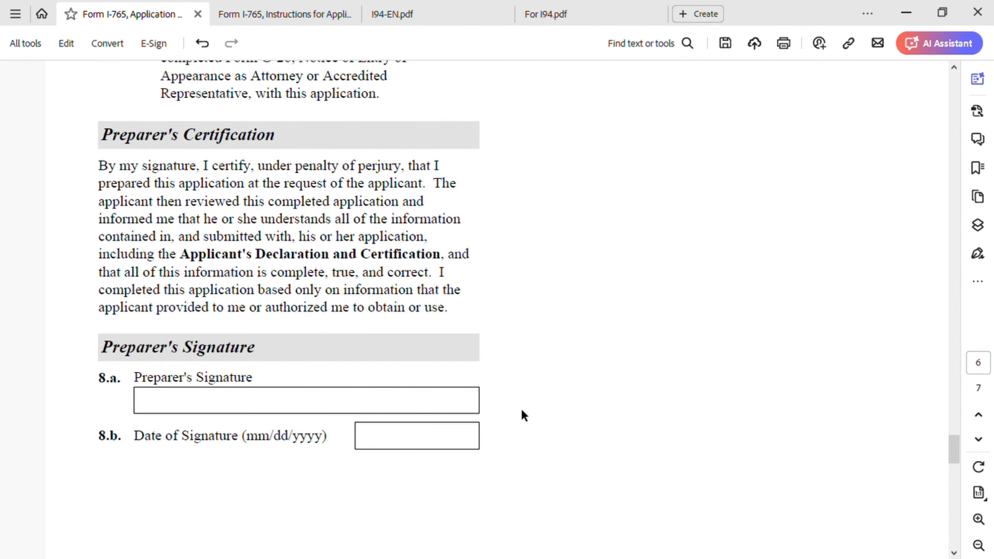
left_click(359, 435)
type("04/")
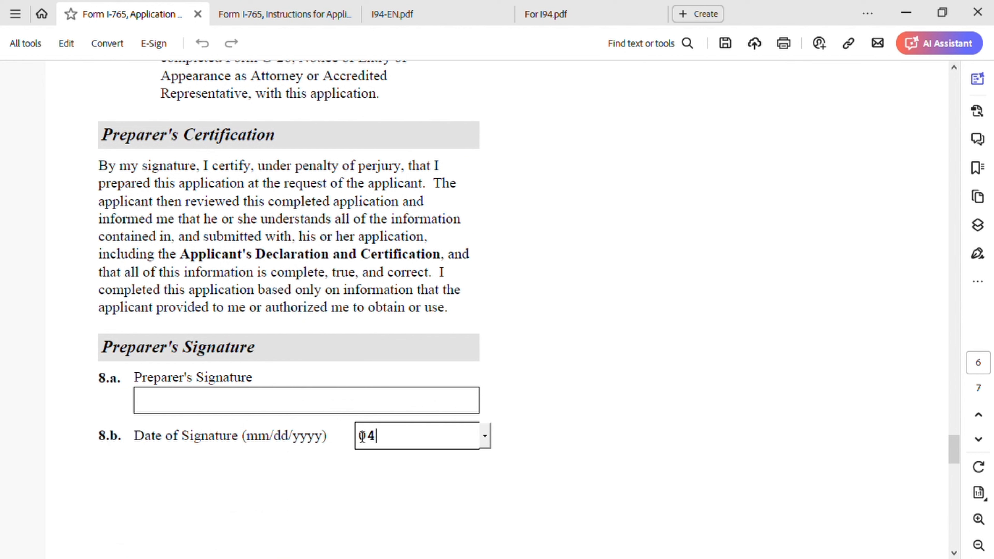
type("28/2024")
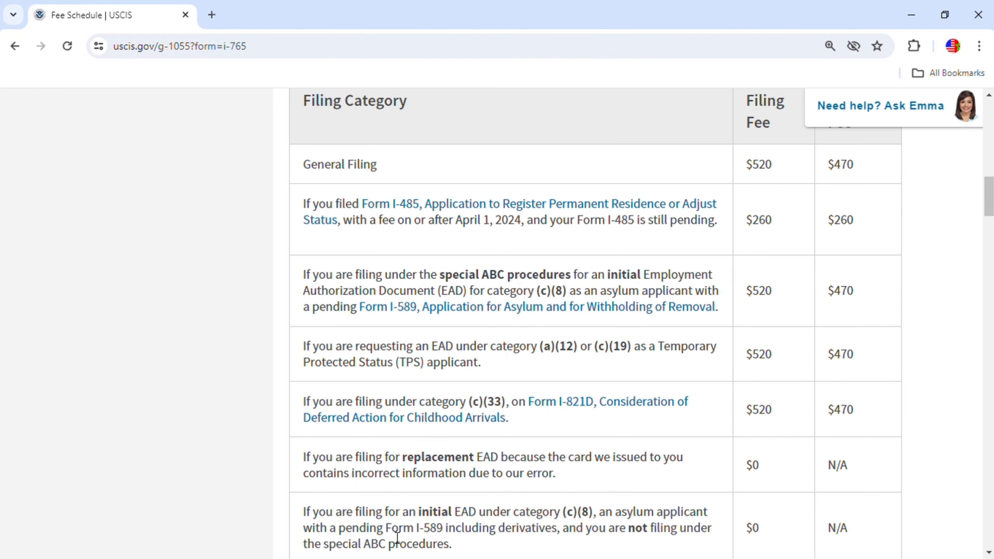
Scroll through the I-765 fee table listing the $520 paper and $470 online filing fees
scroll(397, 539, "up", 3)
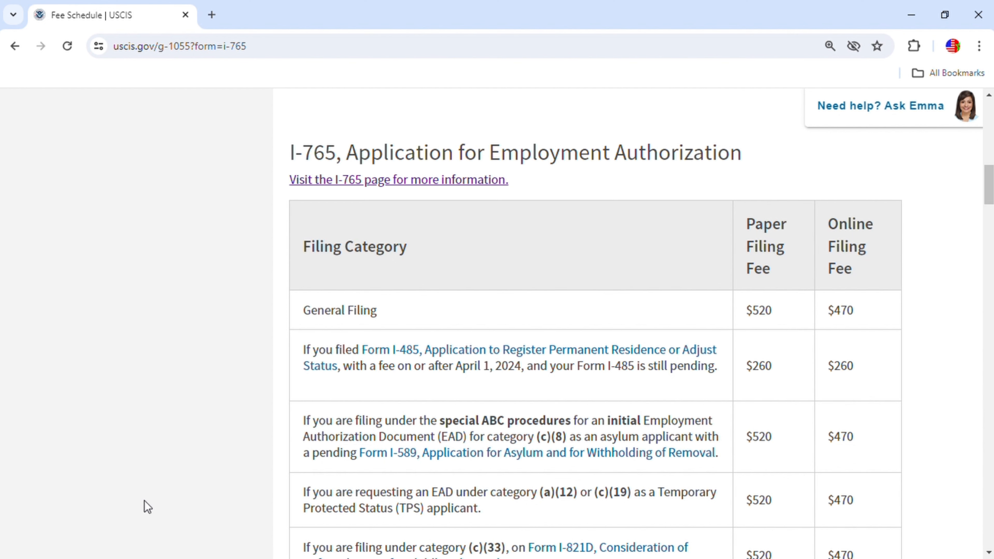
scroll(523, 437, "down", 3)
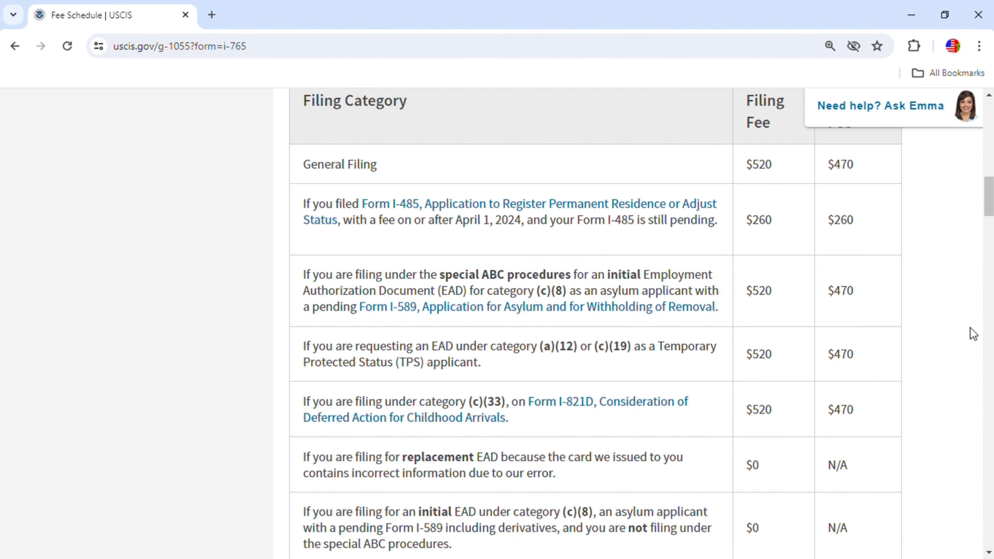
scroll(955, 325, "up", 4)
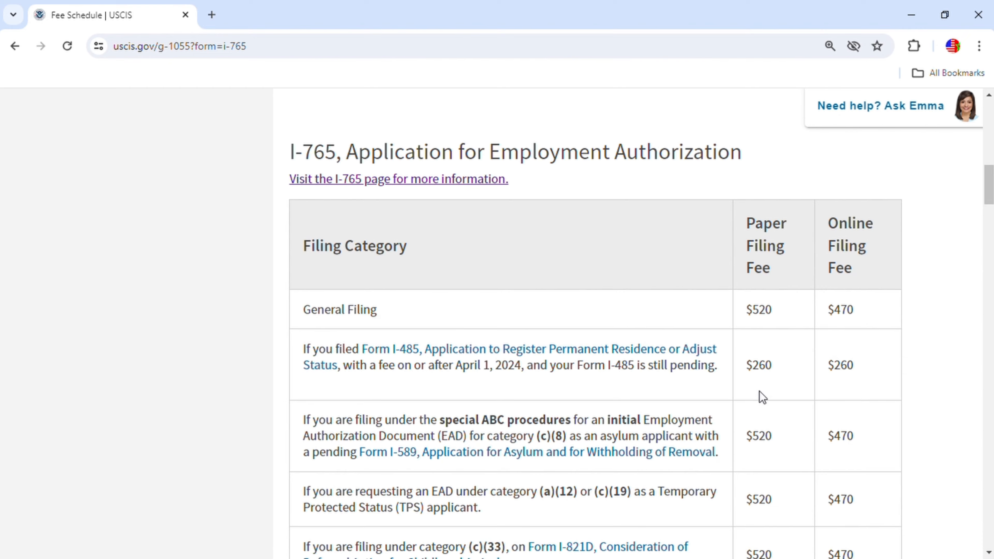
scroll(760, 396, "down", 2)
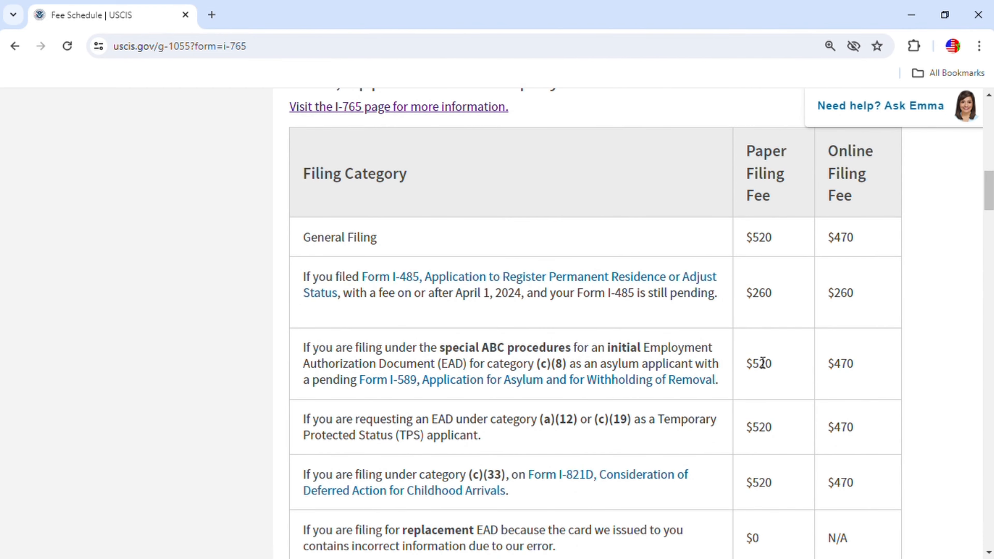
scroll(665, 438, "down", 2)
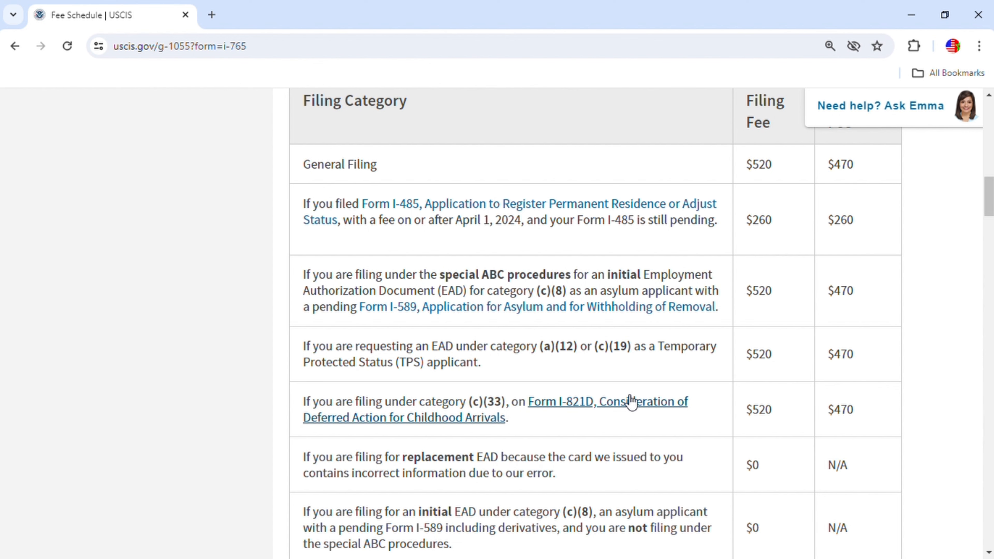
scroll(630, 408, "up", 4)
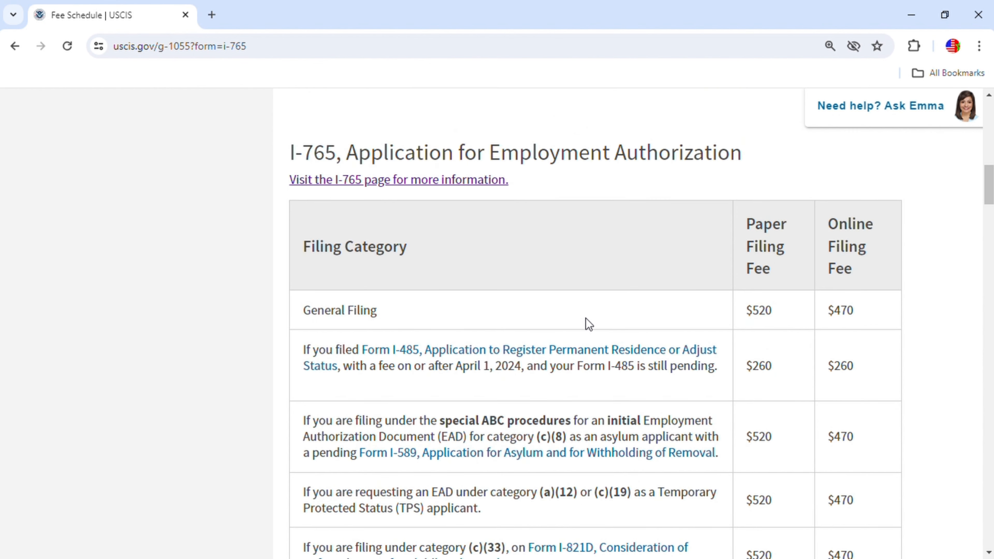
scroll(586, 318, "down", 4)
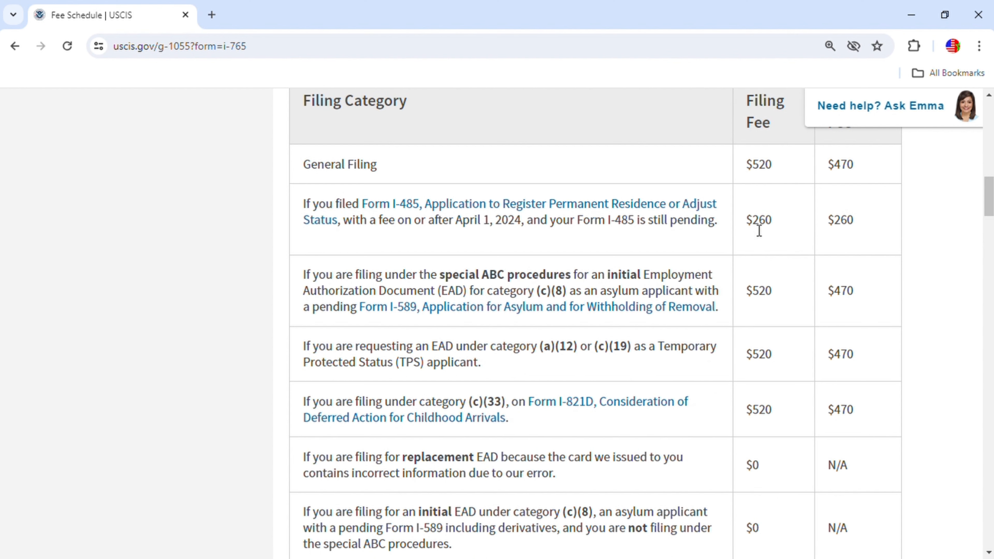
scroll(759, 230, "up", 4)
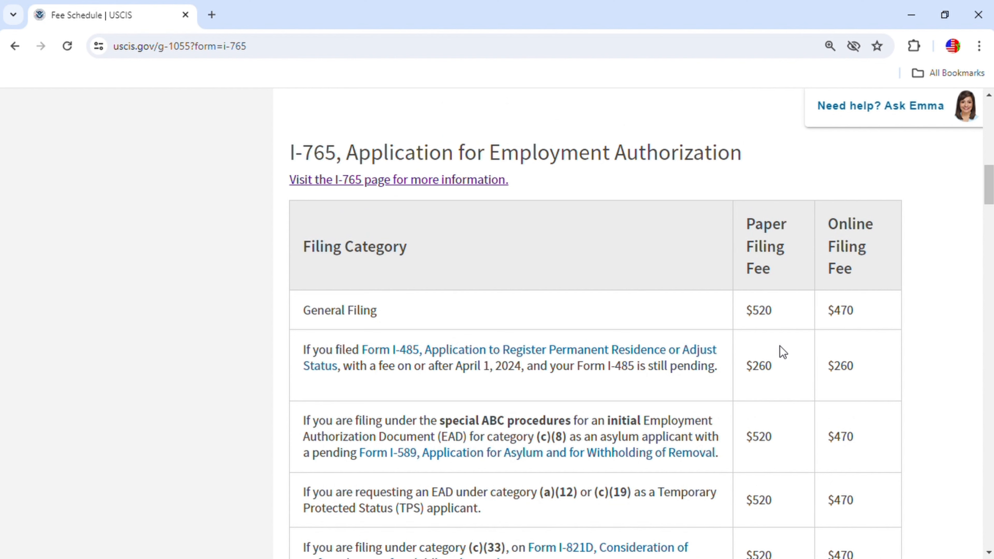
scroll(436, 222, "up", 15)
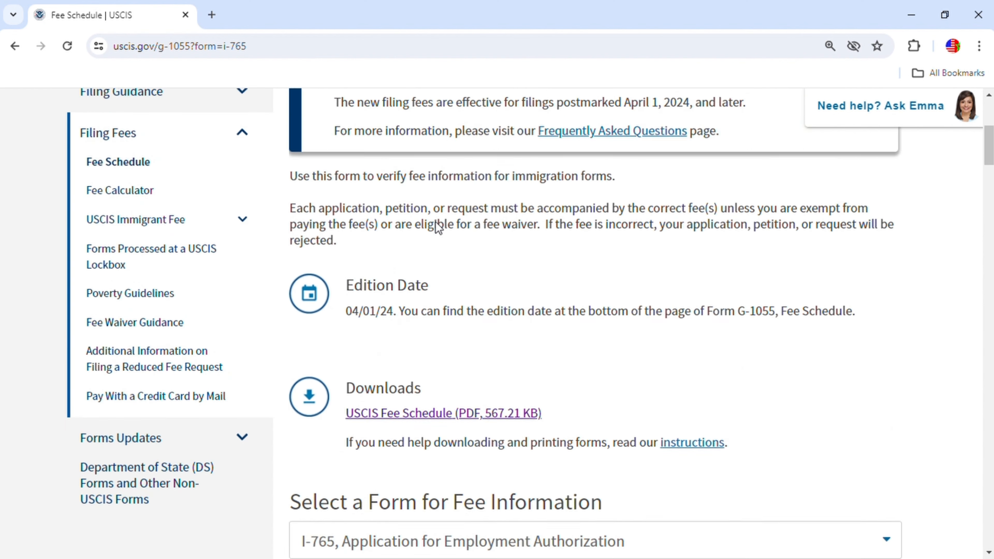
Return to the I-765 page, expand Checklist of Required Initial Evidence and follow its checklist link
left_click(15, 46)
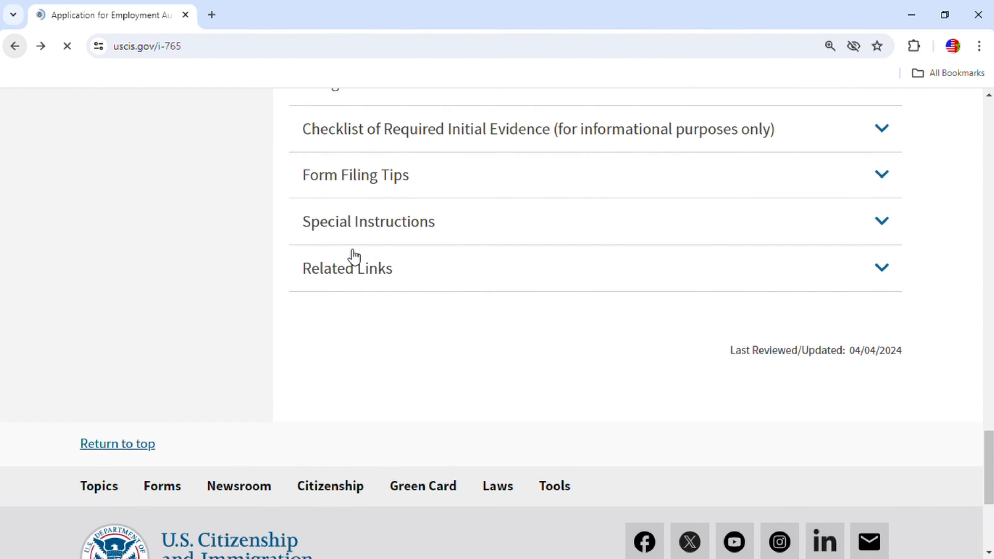
scroll(690, 284, "up", 7)
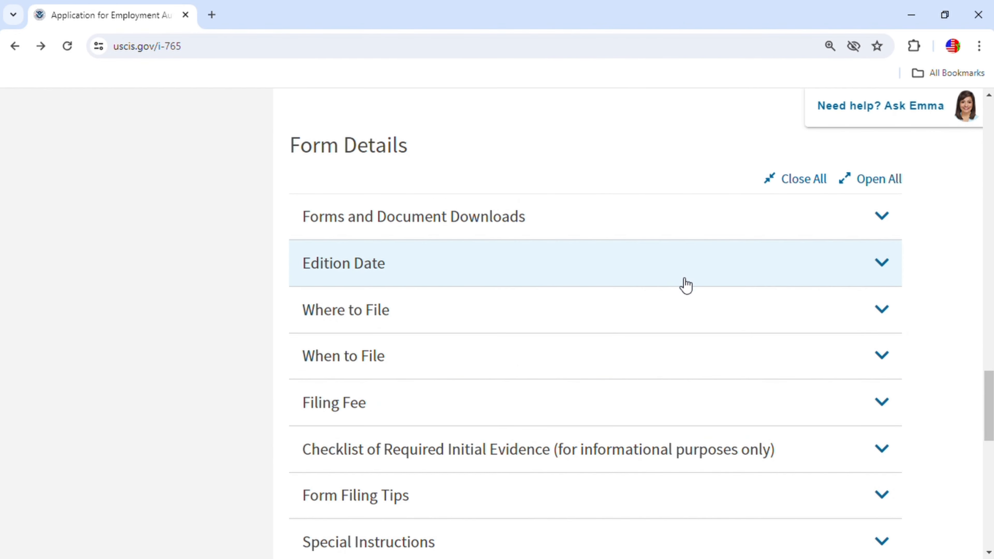
scroll(679, 323, "down", 2)
left_click(887, 390)
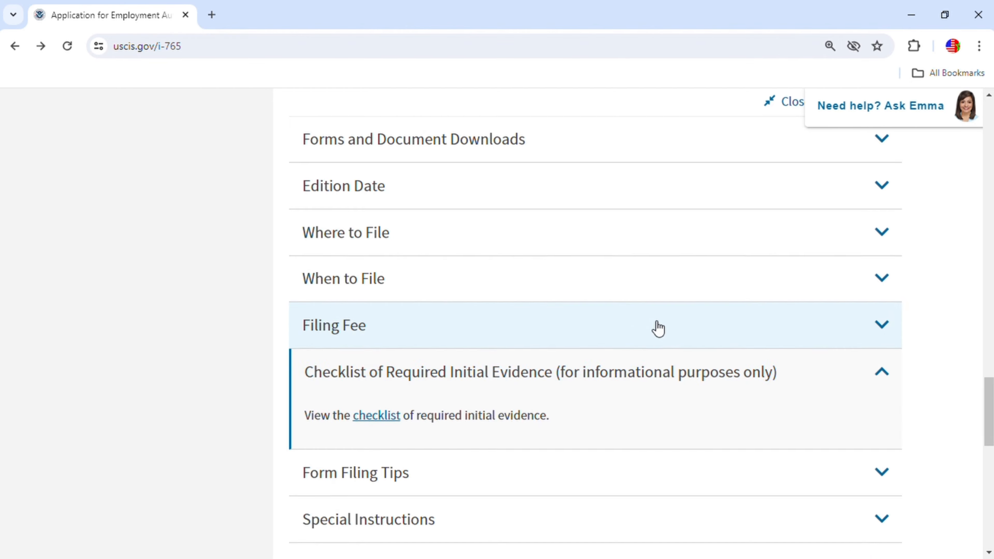
scroll(656, 328, "down", 5)
left_click(388, 203)
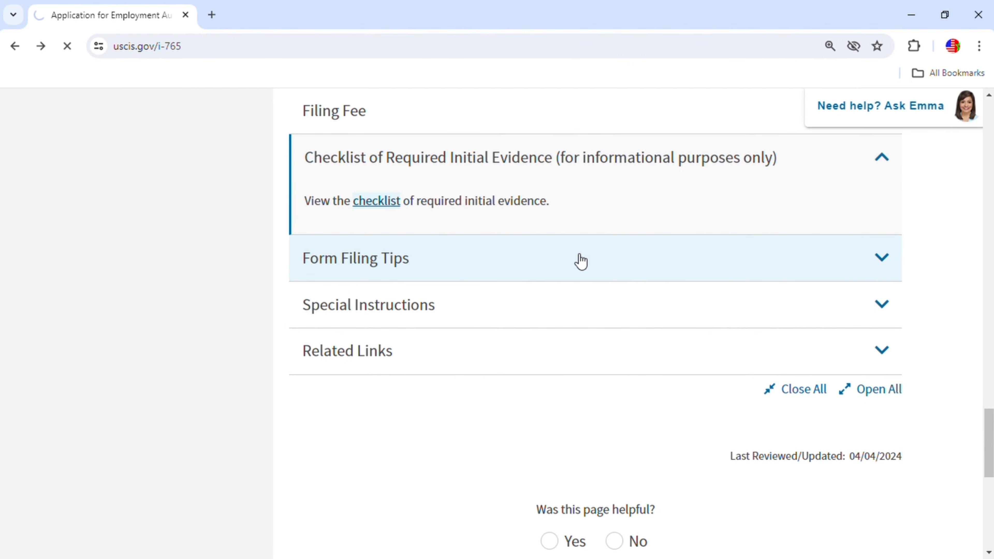
scroll(523, 259, "down", 11)
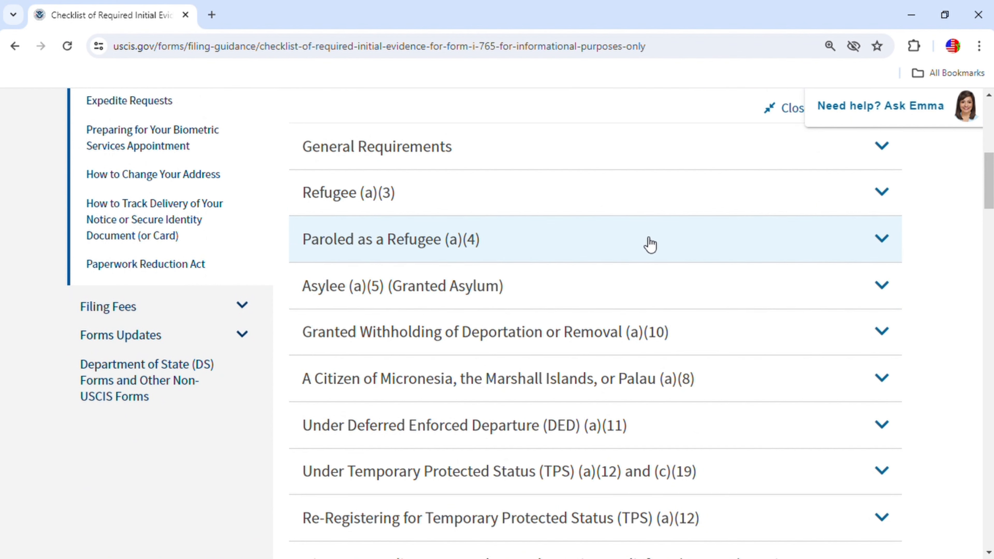
Expand General Requirements on the I-765 checklist, read its evidence list, then go back to uscis.gov/i-765
scroll(648, 240, "up", 2)
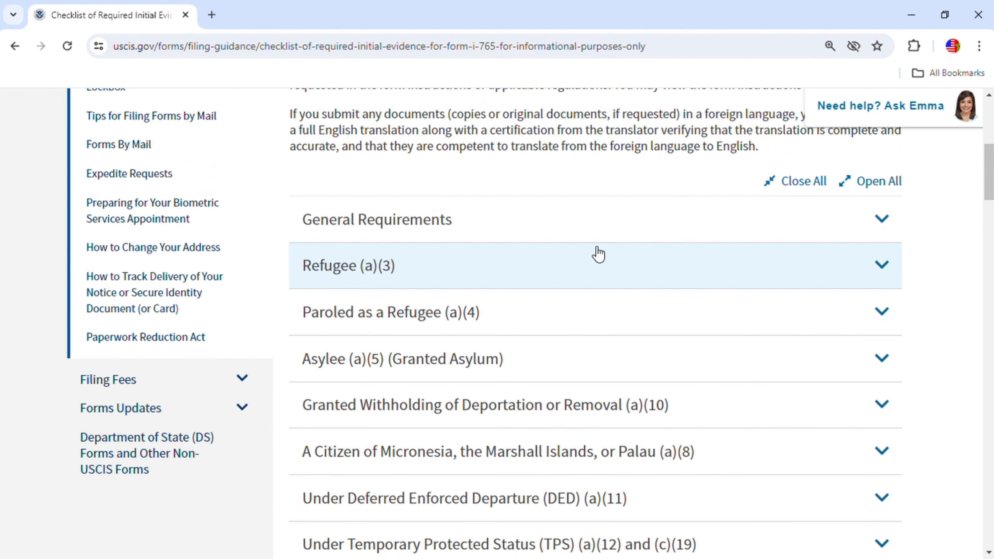
left_click(896, 228)
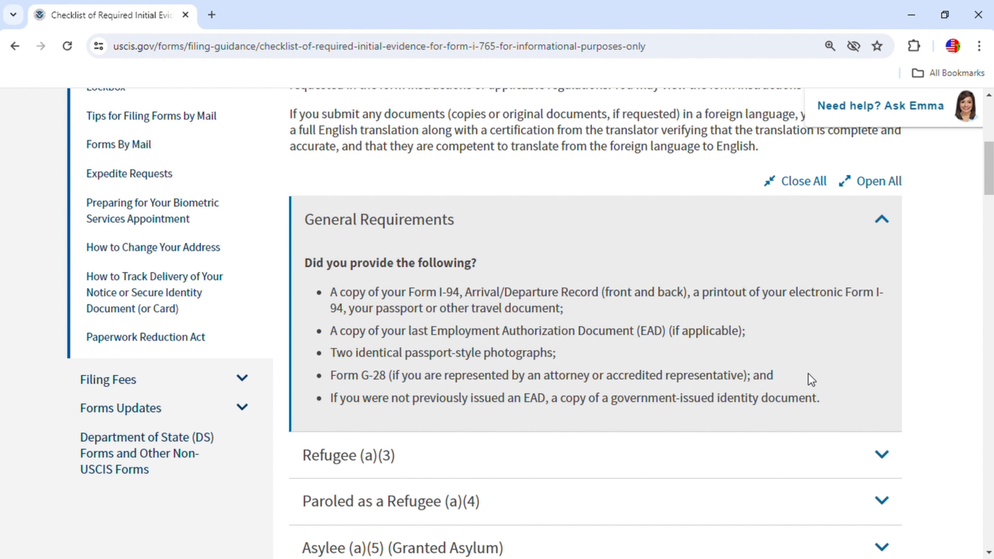
scroll(808, 377, "down", 2)
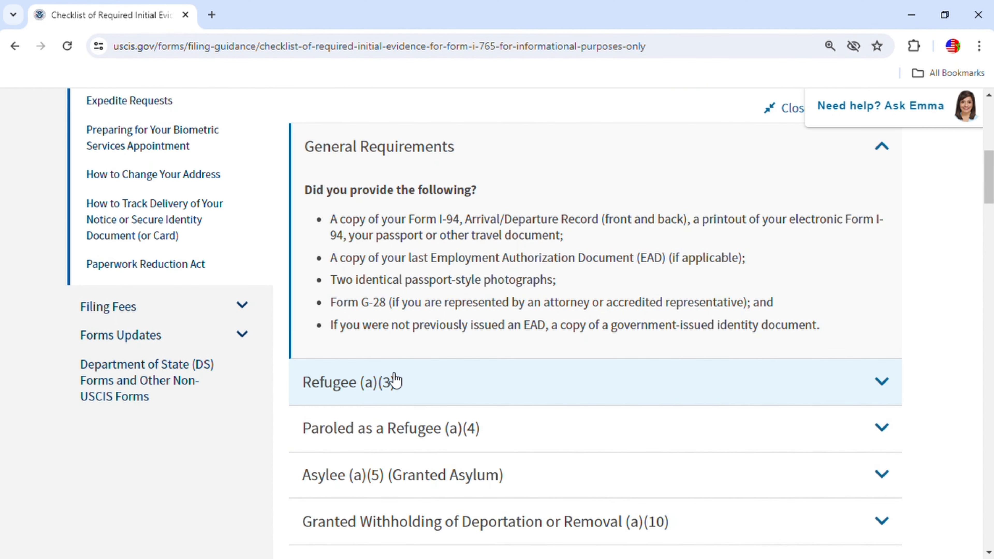
scroll(483, 433, "down", 4)
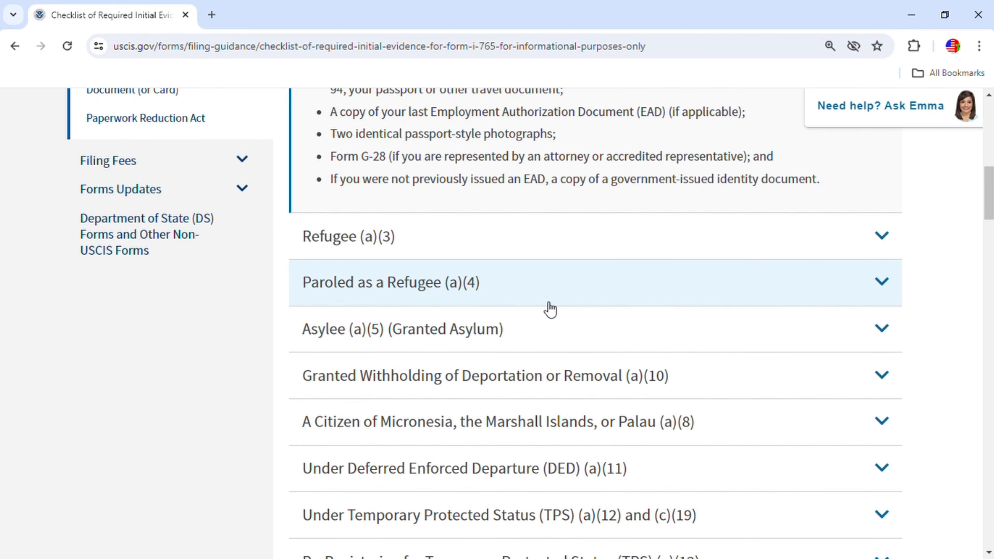
scroll(605, 297, "up", 1)
scroll(607, 302, "up", 15)
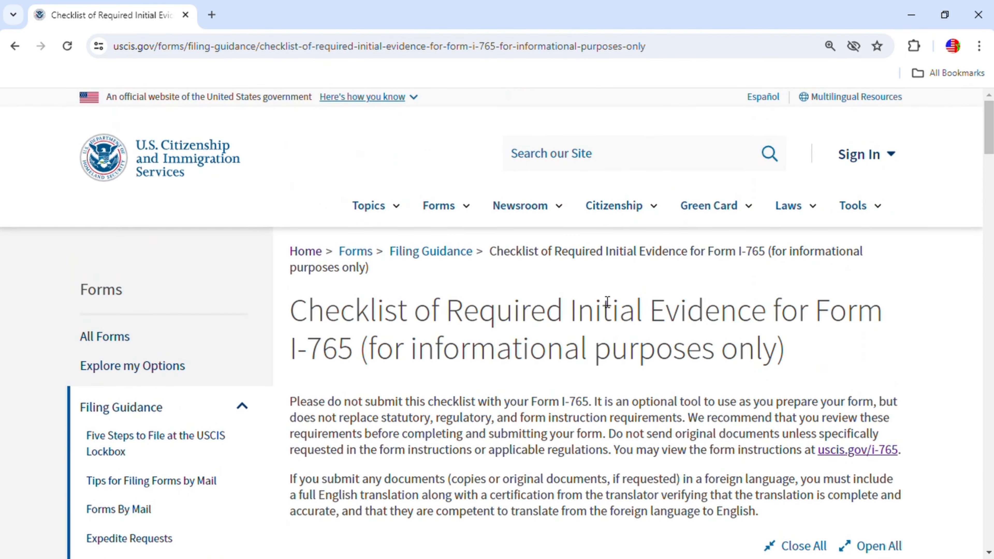
scroll(606, 303, "down", 20)
scroll(606, 306, "up", 6)
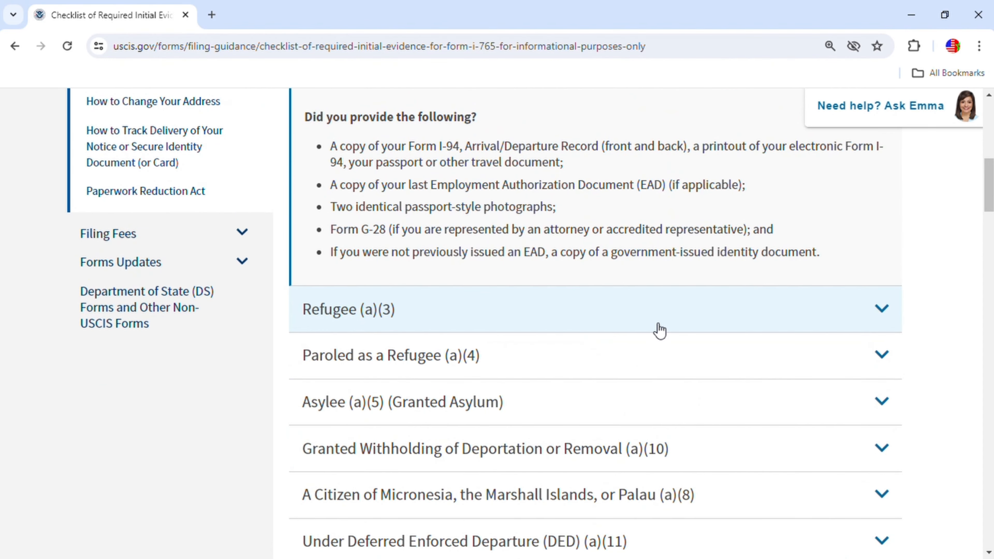
scroll(653, 322, "up", 5)
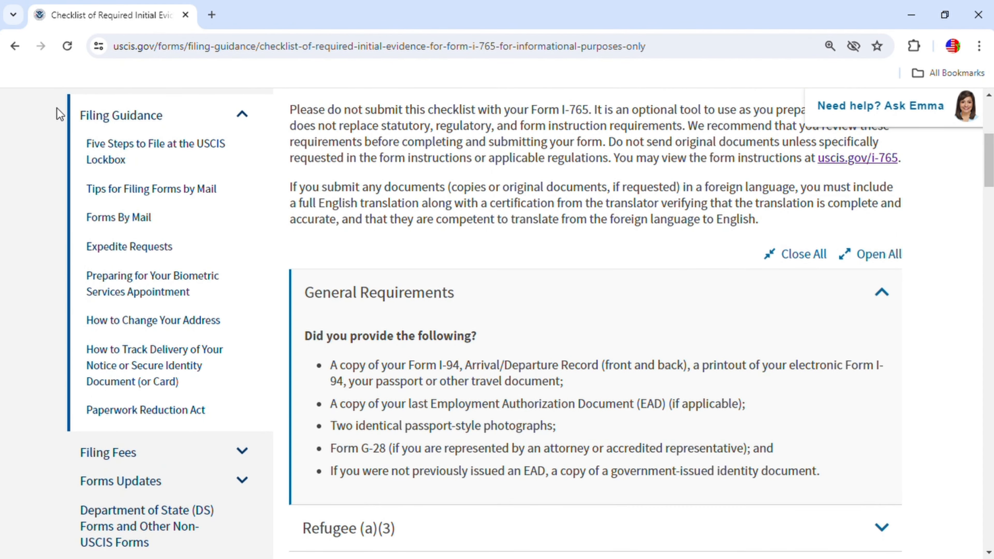
left_click(15, 46)
Expand Where to File and follow the 'filing locations for Form I-765' link
scroll(588, 406, "up", 5)
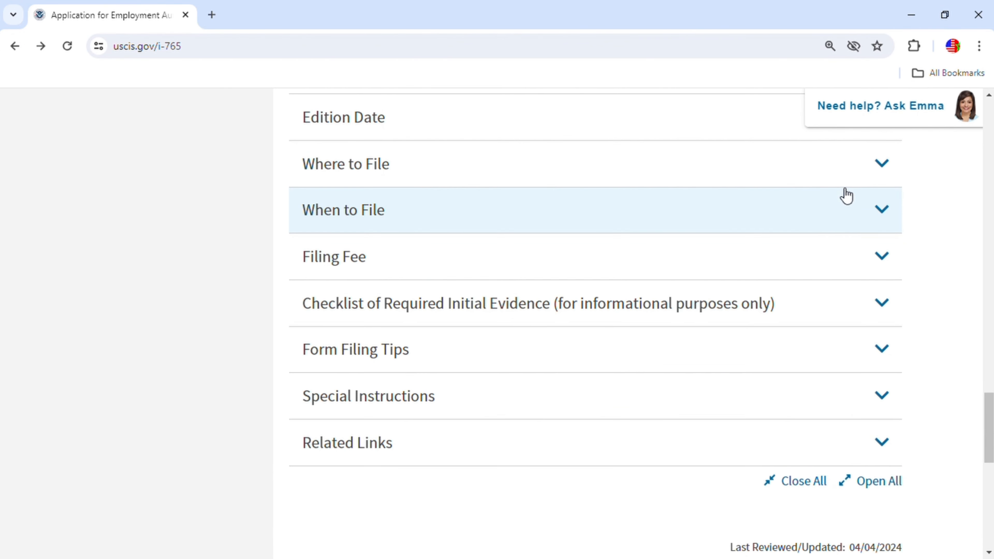
left_click(883, 166)
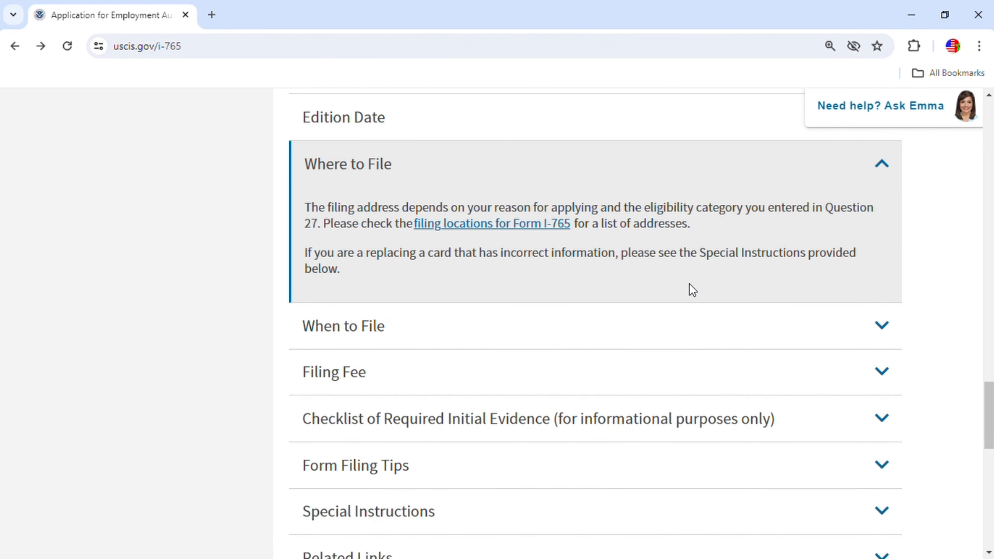
scroll(689, 289, "down", 2)
scroll(665, 290, "up", 4)
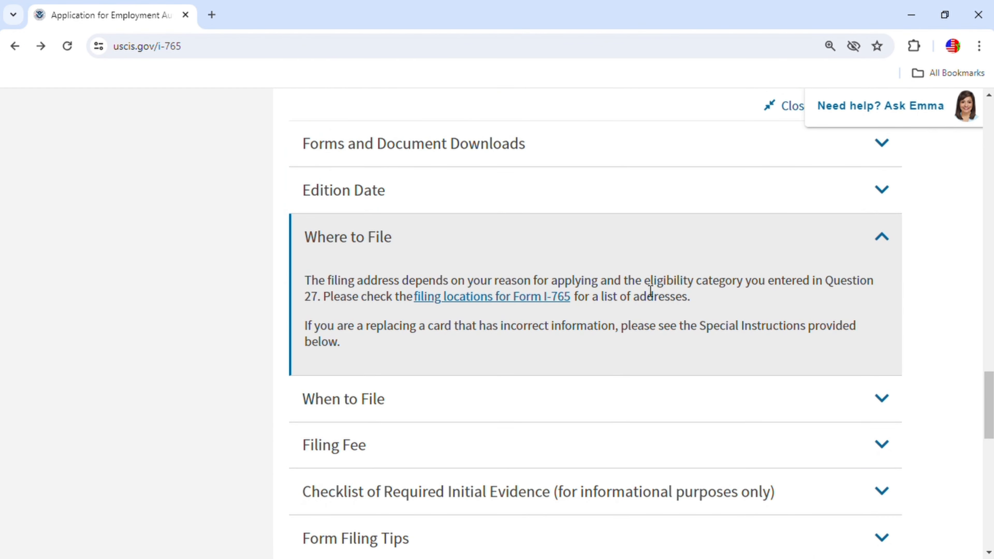
left_click(524, 296)
scroll(637, 319, "down", 6)
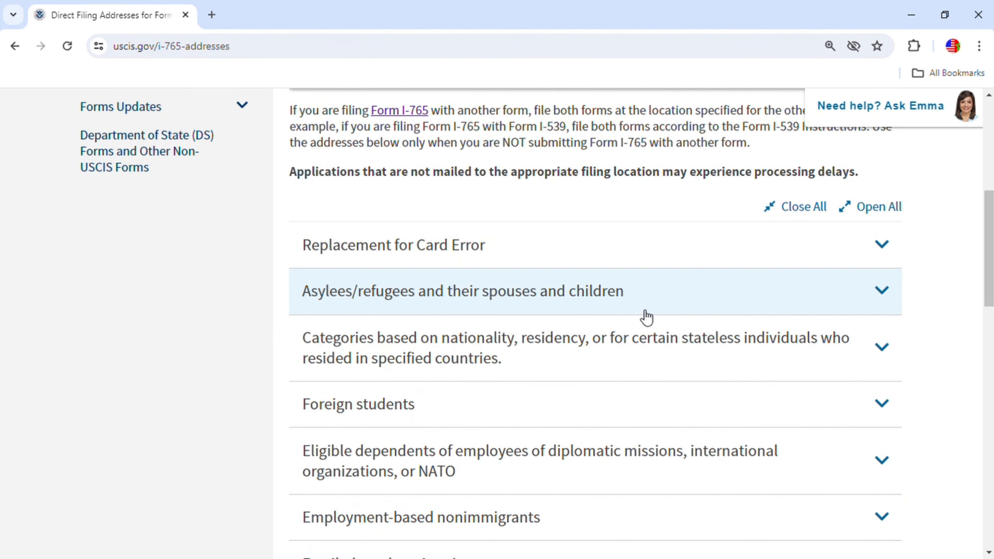
scroll(721, 400, "up", 3)
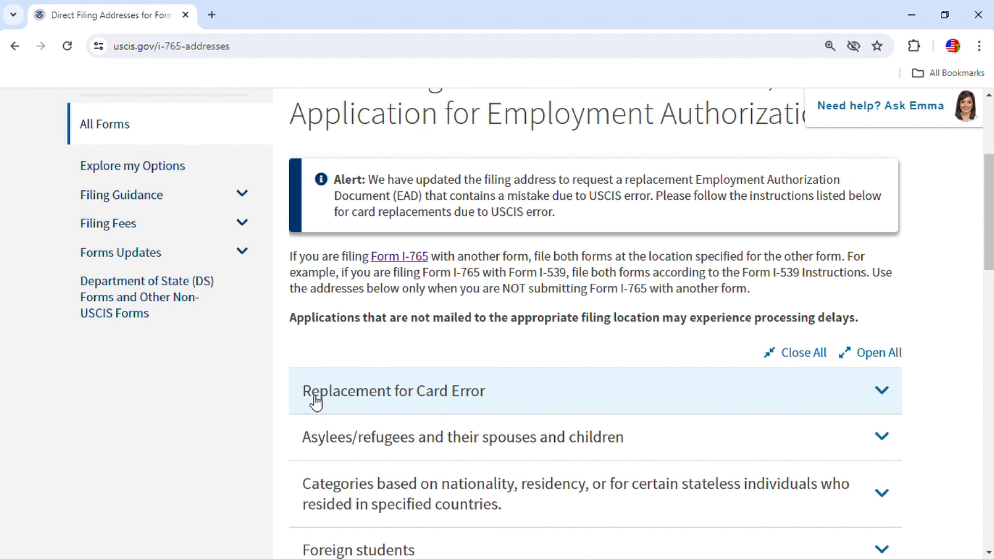
left_click(875, 392)
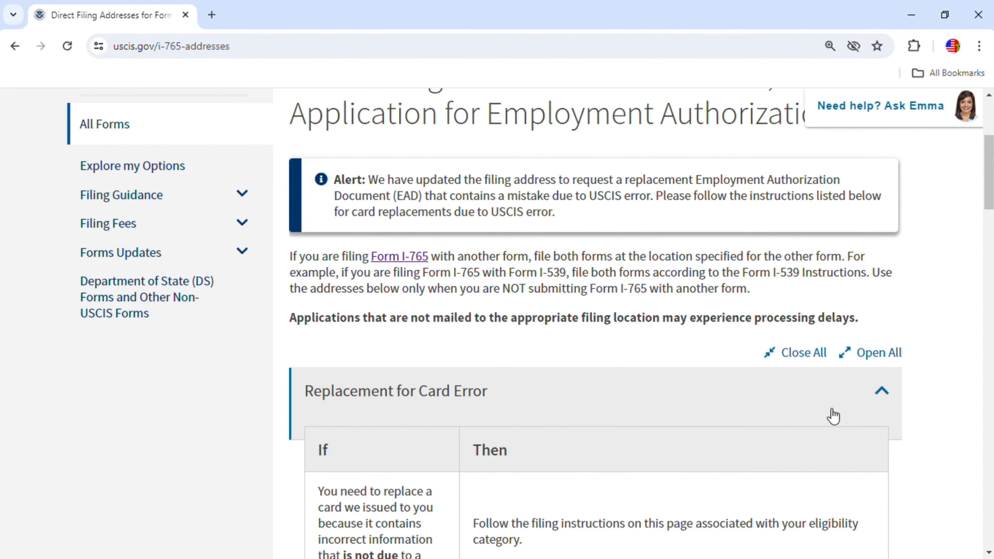
scroll(624, 413, "down", 5)
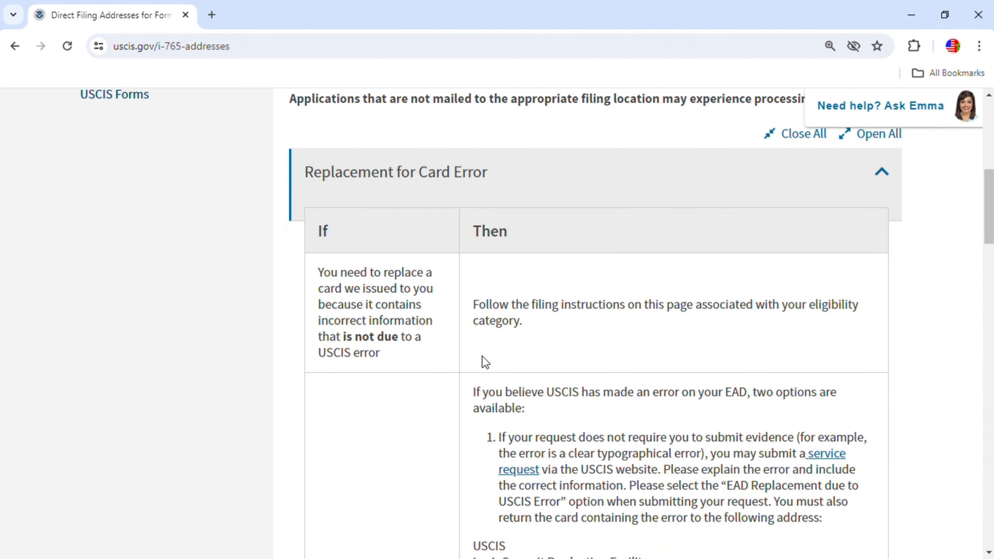
scroll(628, 319, "down", 5)
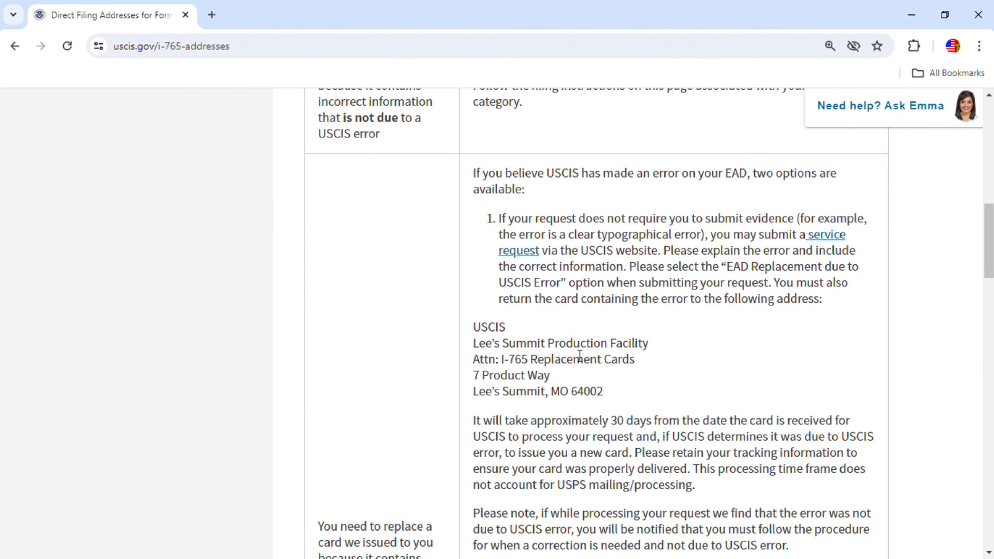
scroll(553, 300, "down", 2)
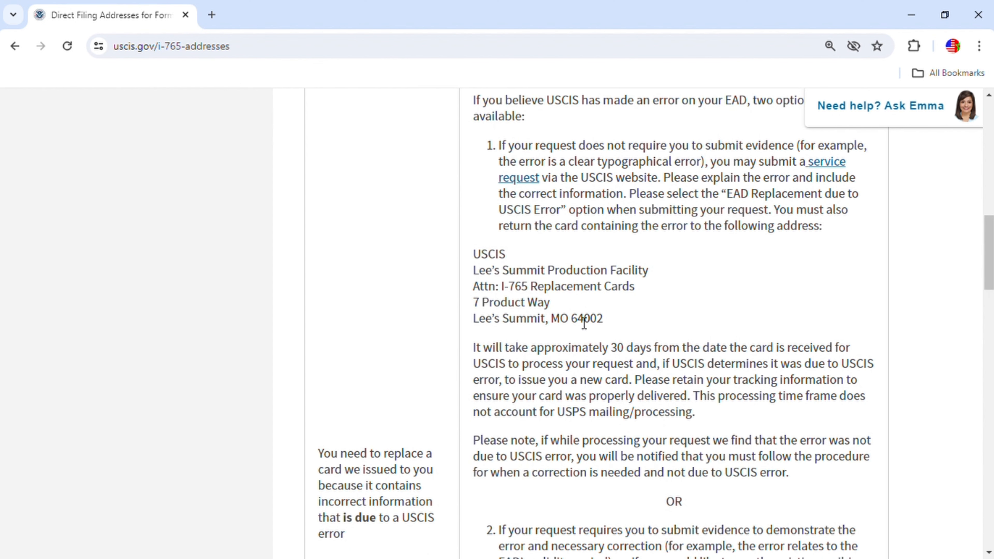
scroll(580, 327, "down", 10)
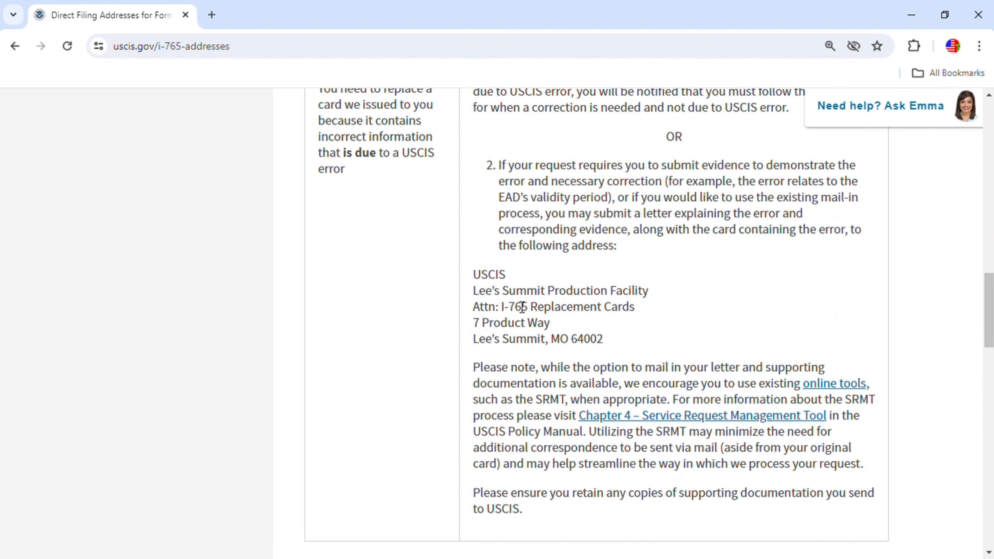
scroll(422, 332, "up", 3)
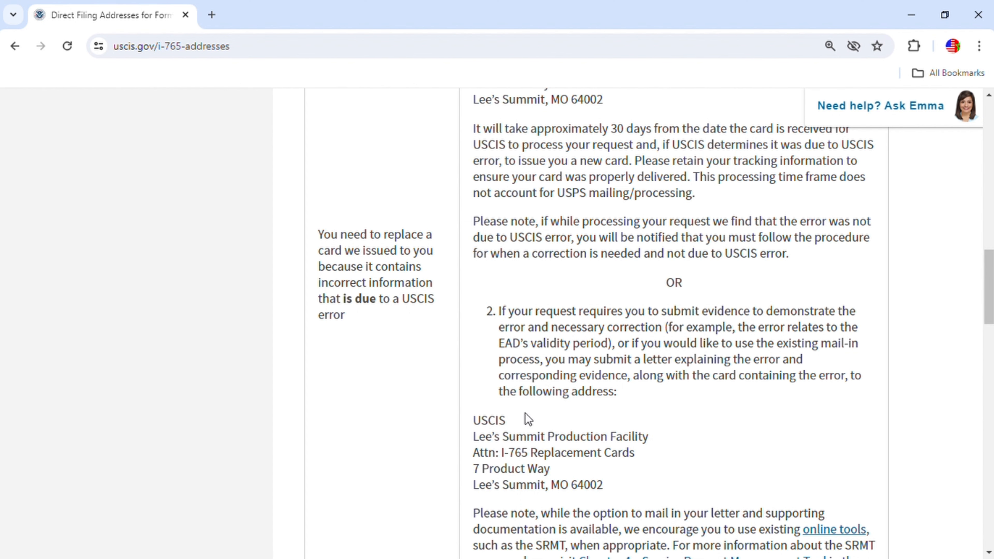
scroll(526, 414, "up", 7)
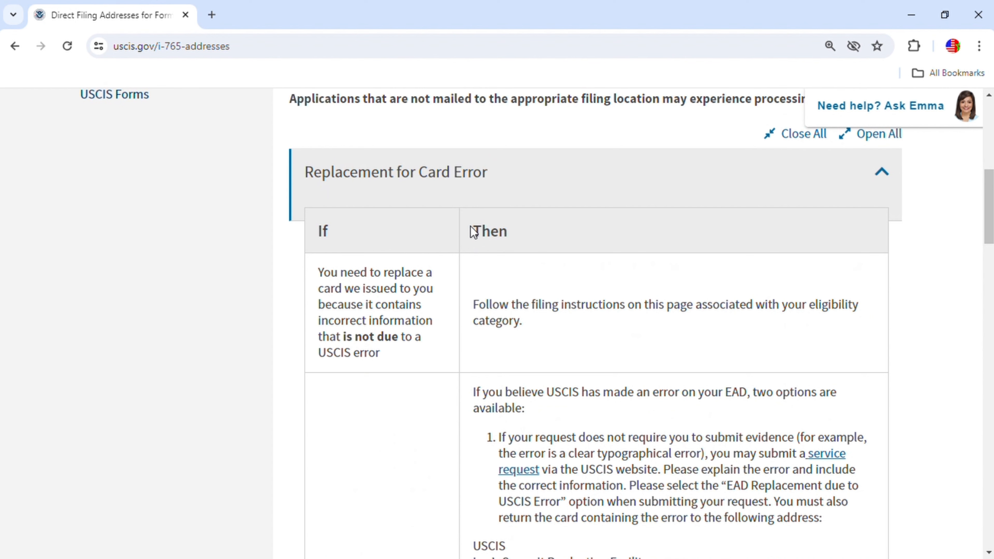
scroll(530, 327, "up", 4)
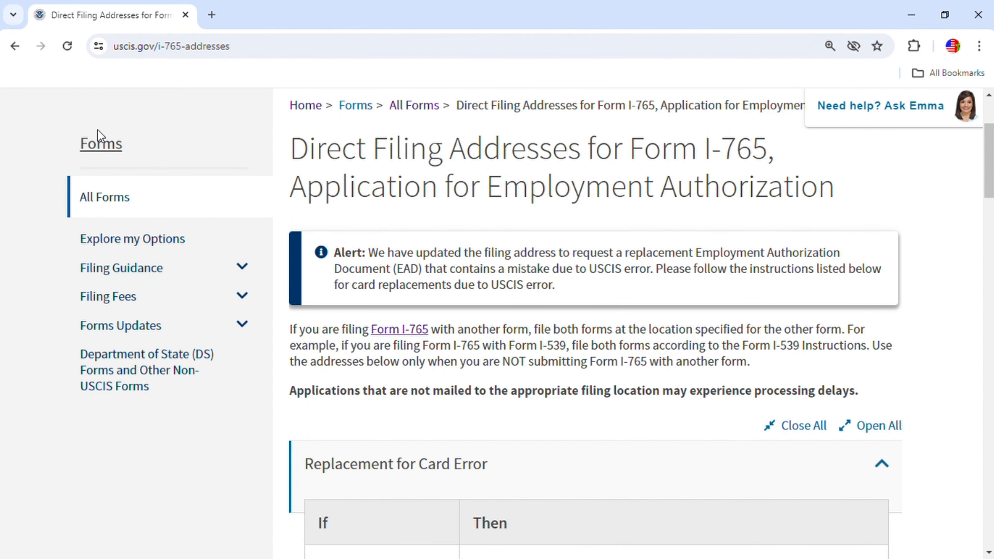
scroll(423, 256, "down", 4)
Collapse Replacement for Card Error and expand Asylees/refugees to review its filing-location table
left_click(881, 172)
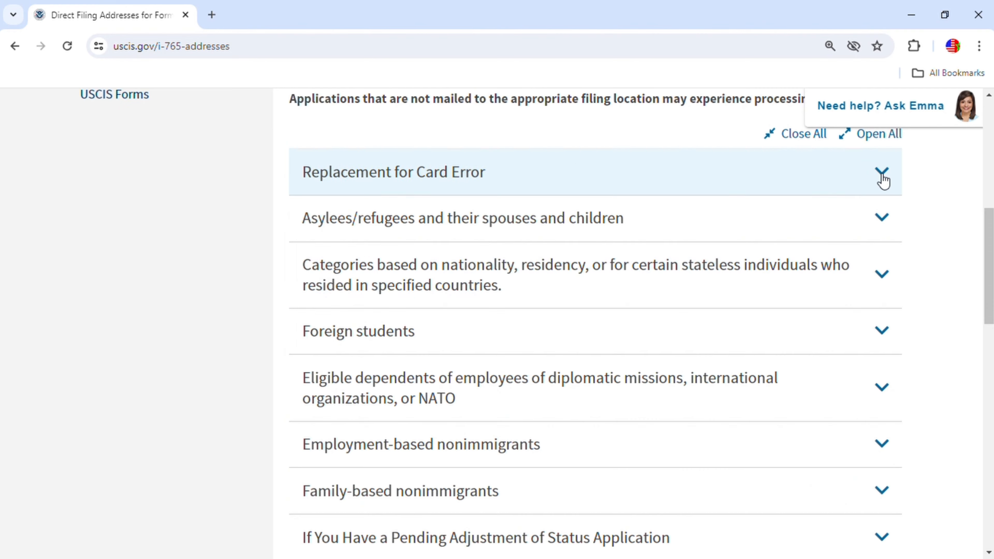
scroll(628, 324, "up", 2)
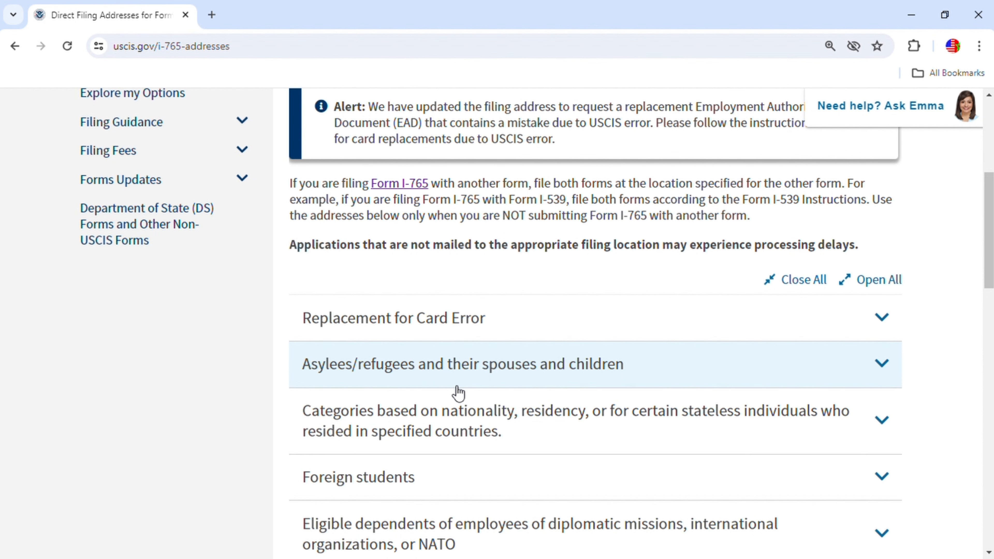
left_click(881, 362)
scroll(686, 392, "down", 4)
scroll(610, 368, "down", 5)
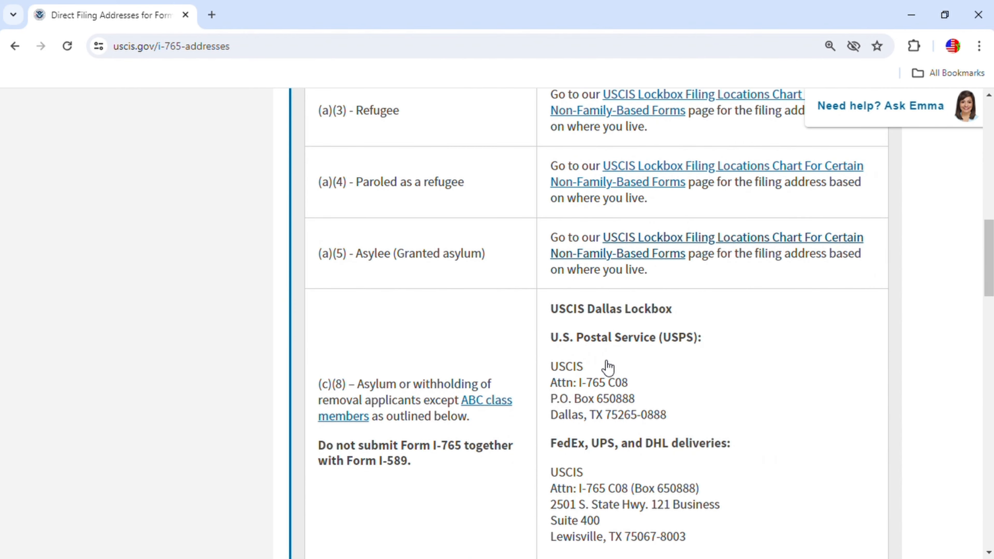
scroll(497, 318, "up", 9)
scroll(506, 315, "up", 3)
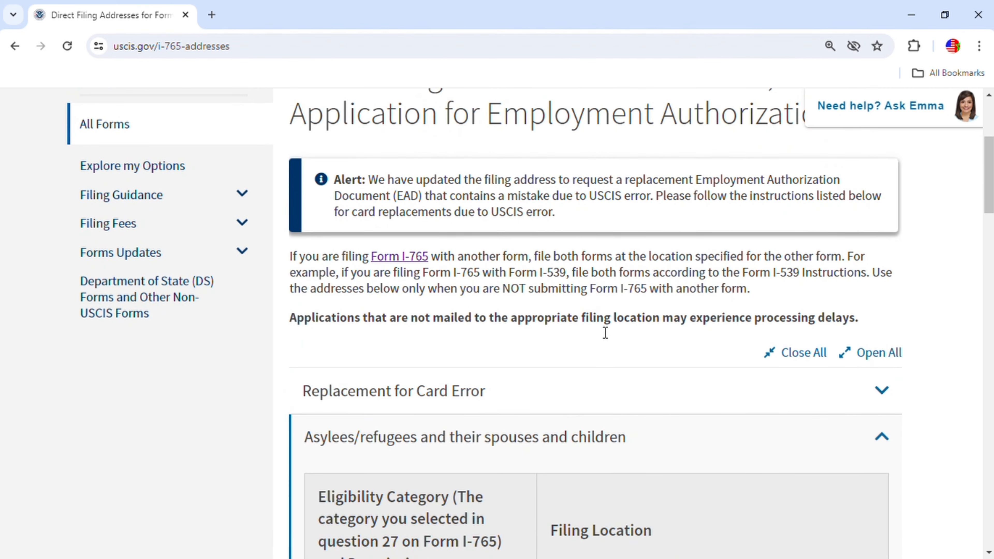
scroll(642, 339, "down", 4)
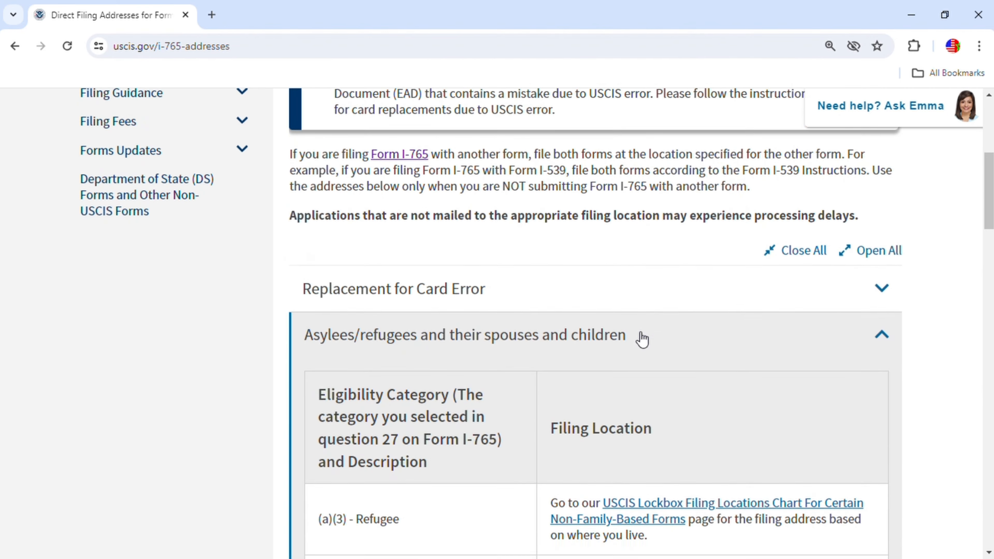